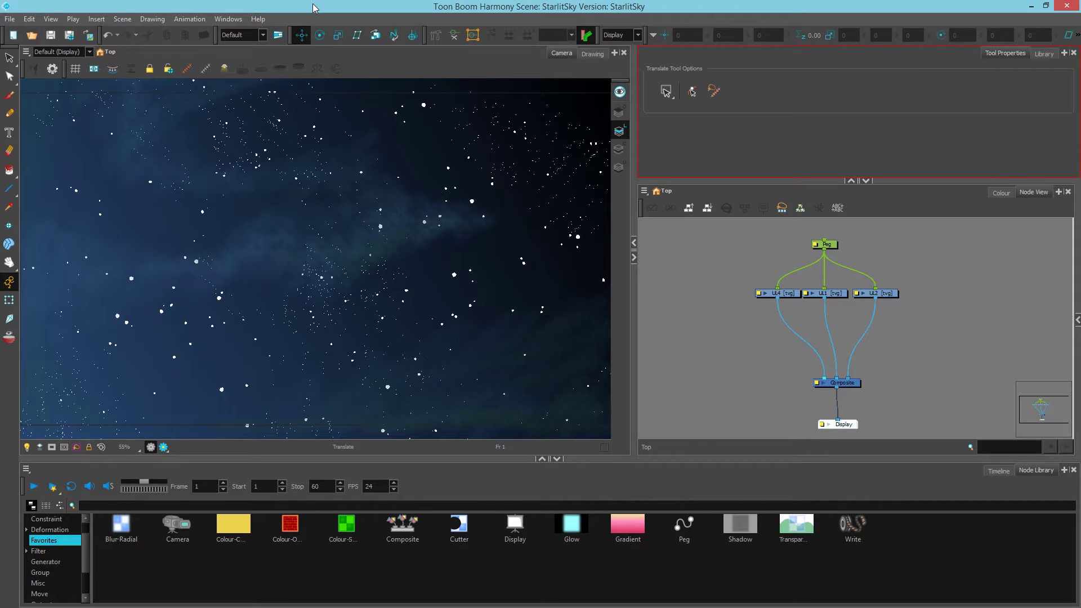
Filter the Node Library for 'turbulent' and select the Turbulent Noise node.
click(752, 369)
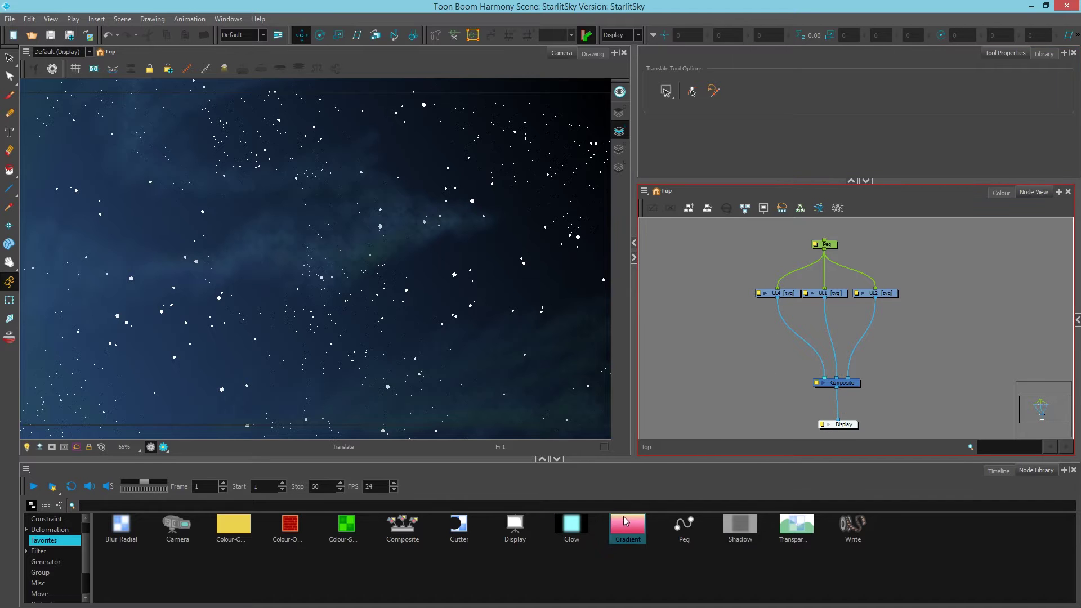
click(653, 505)
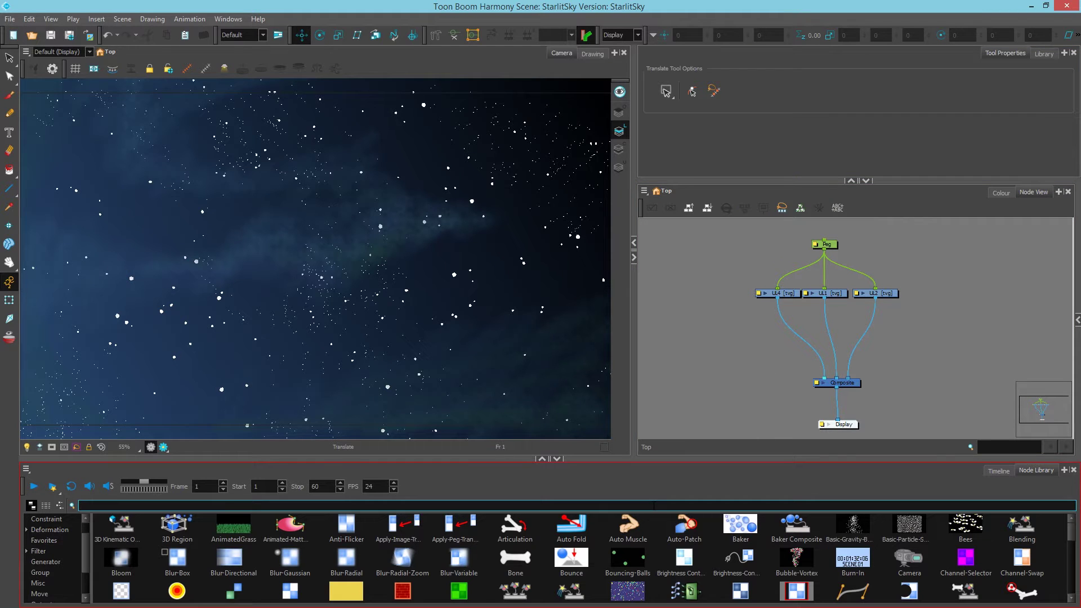
text(turbulent)
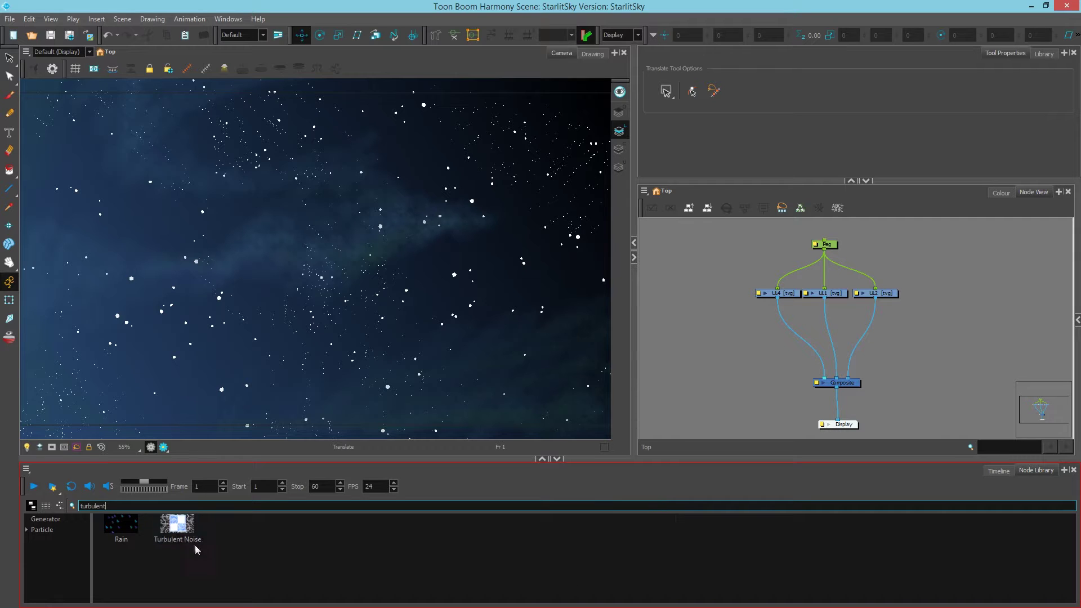
click(179, 535)
Drop a Turbulent Noise node into the network, wire it to Display, and enable the render preview.
drag(169, 534, 692, 322)
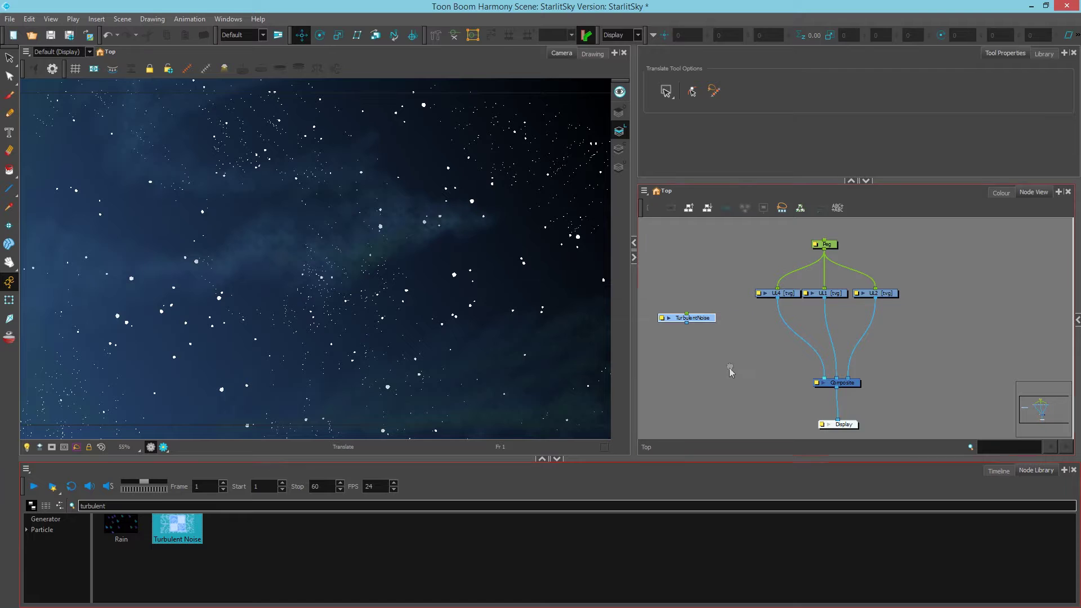
drag(728, 369, 773, 341)
drag(899, 397, 826, 415)
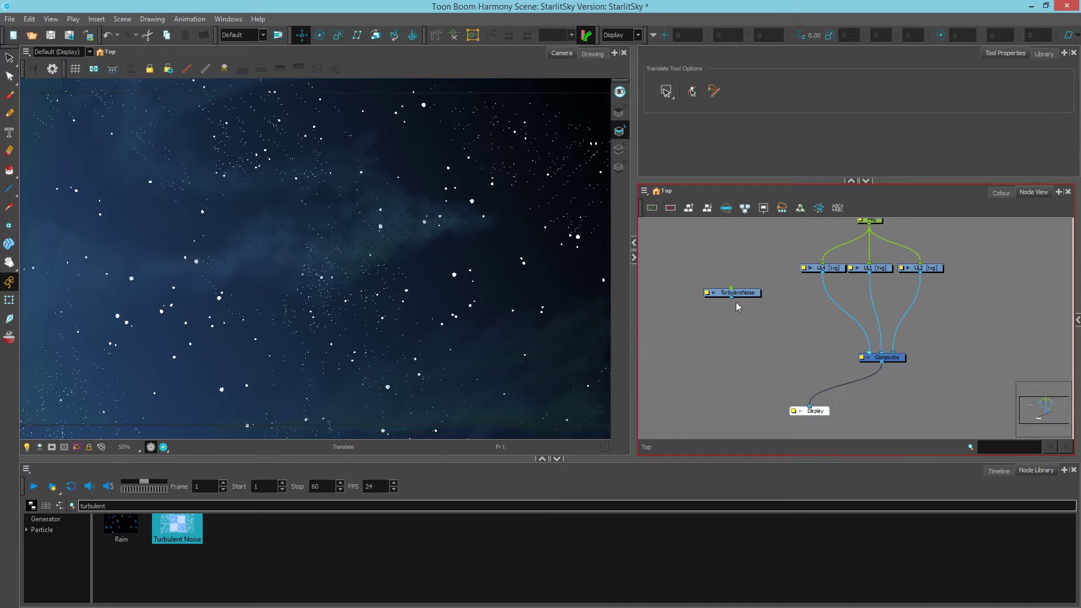
drag(732, 297, 809, 405)
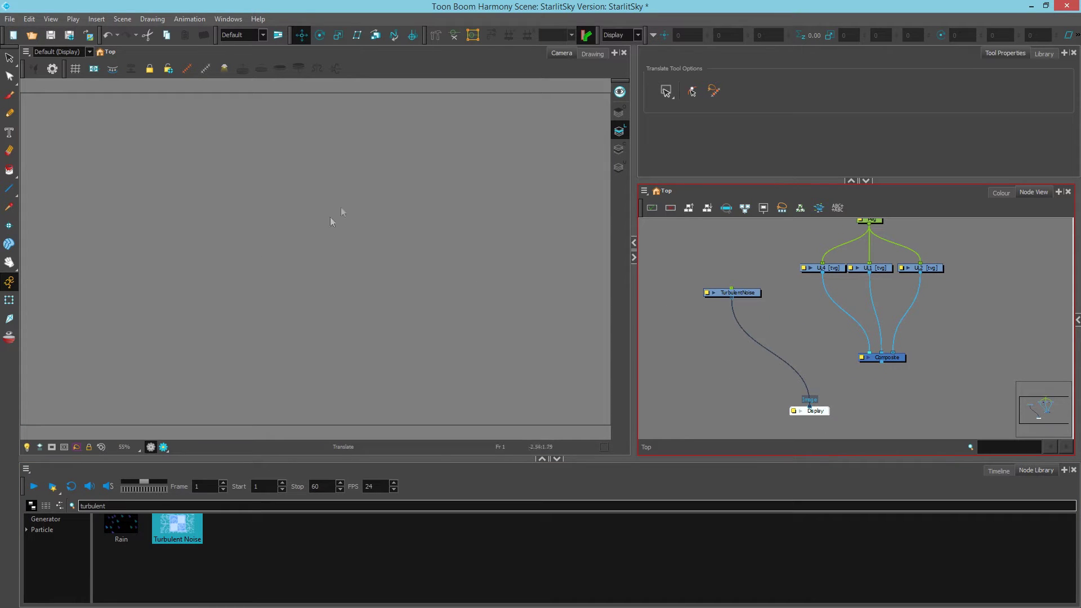
click(163, 447)
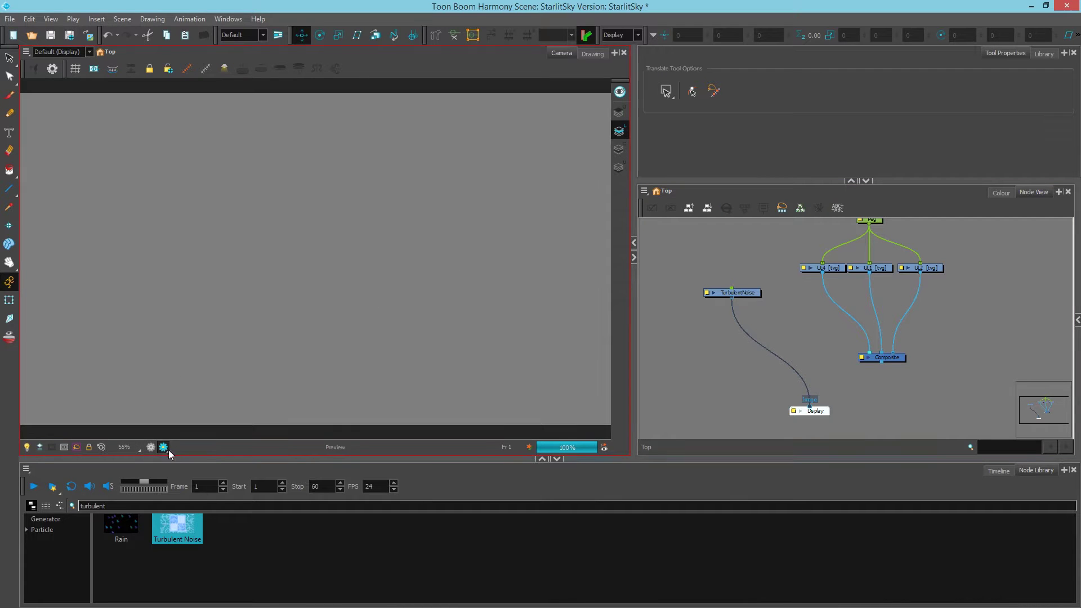
Open the TurbulentNoise properties and raise its Frequency to 3.
double_click(722, 297)
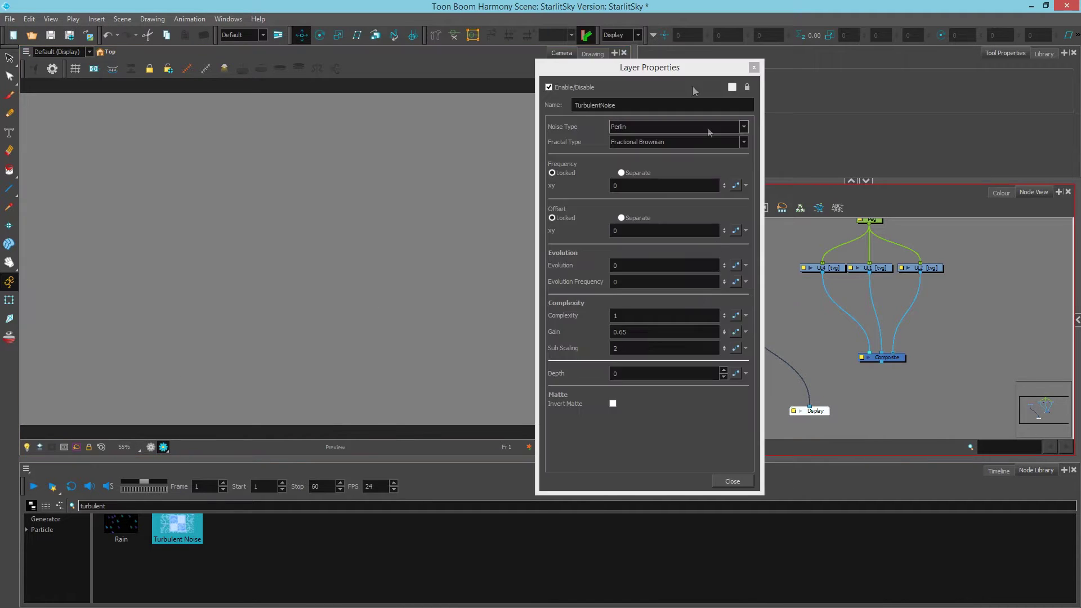
drag(651, 67, 951, 41)
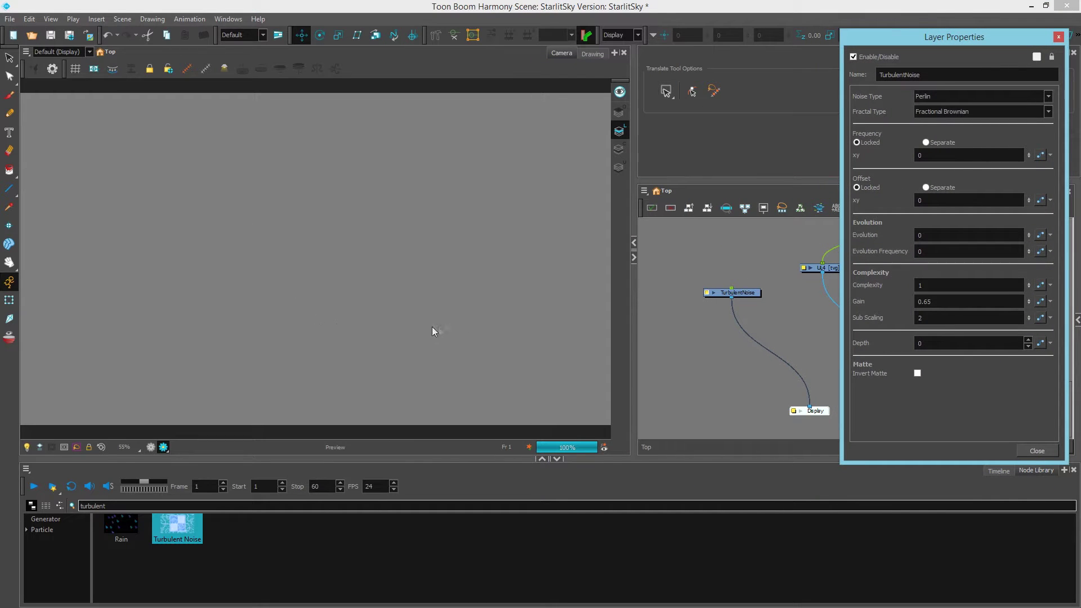
click(938, 156)
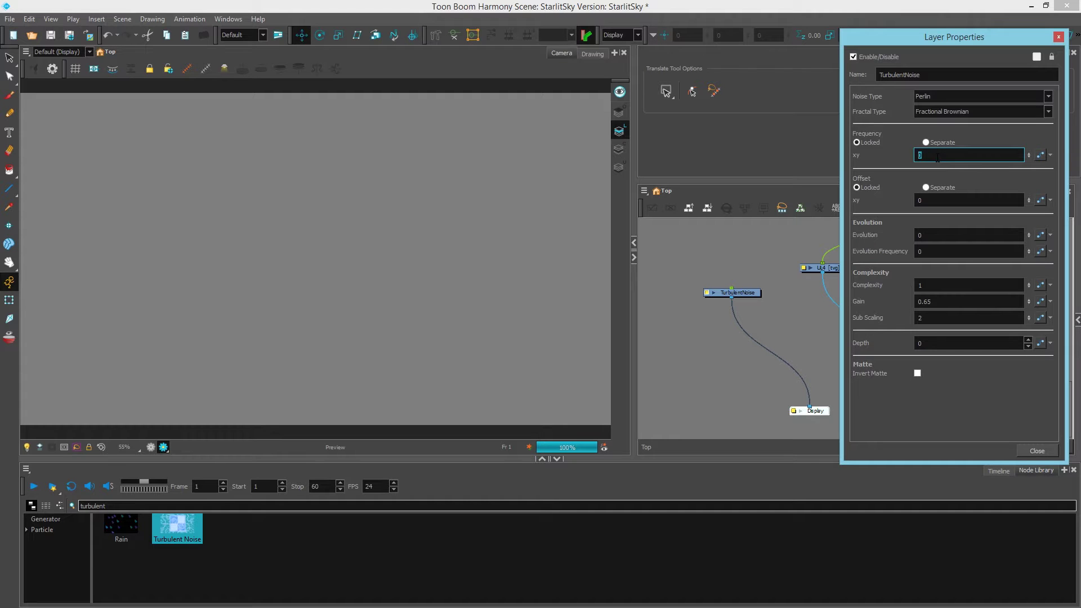
text(1)
key(Return)
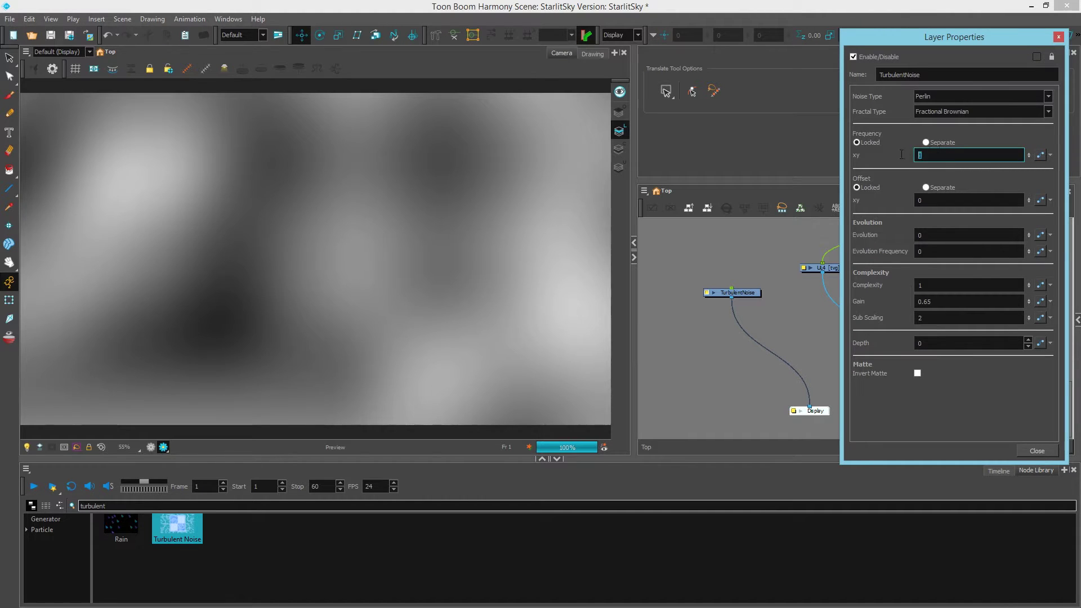
text(2)
key(Return)
text(3)
key(Return)
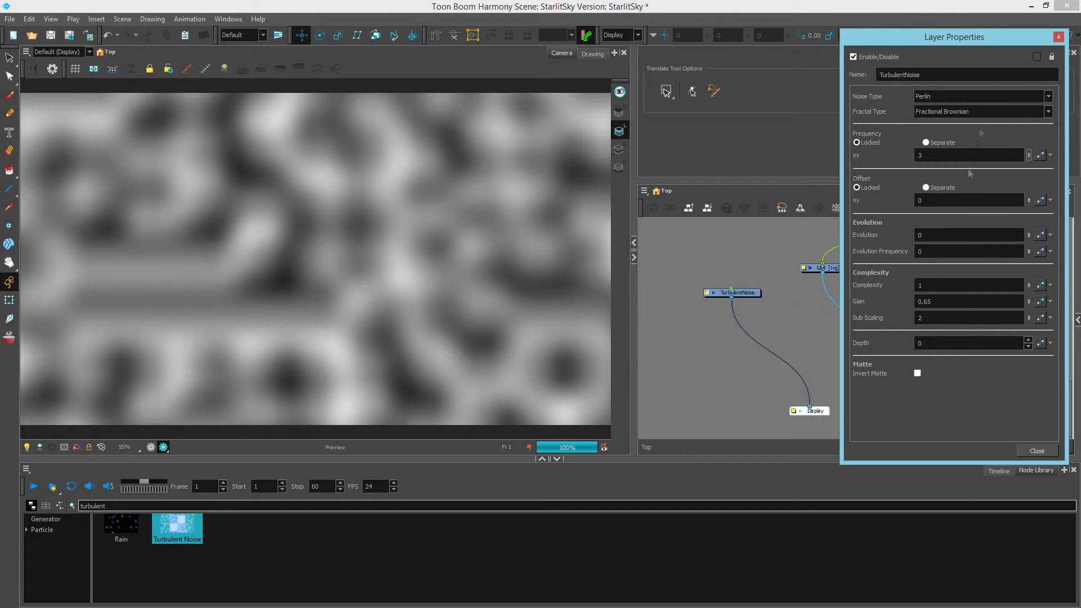
Keep Perlin as the noise type and set the Fractal Type to Terrain.
click(931, 96)
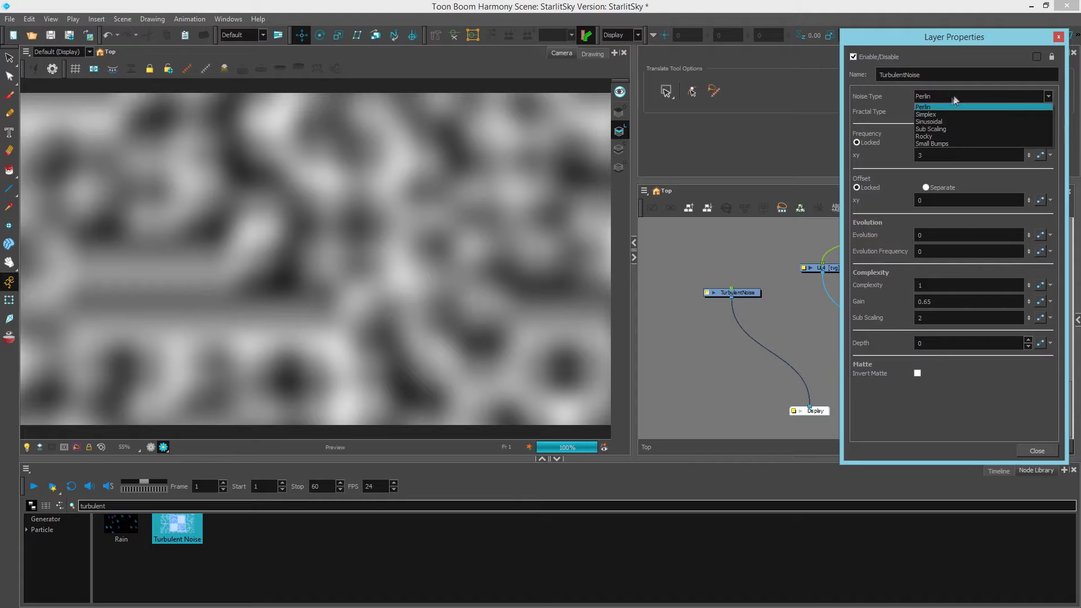
click(931, 97)
click(931, 96)
click(924, 106)
click(934, 113)
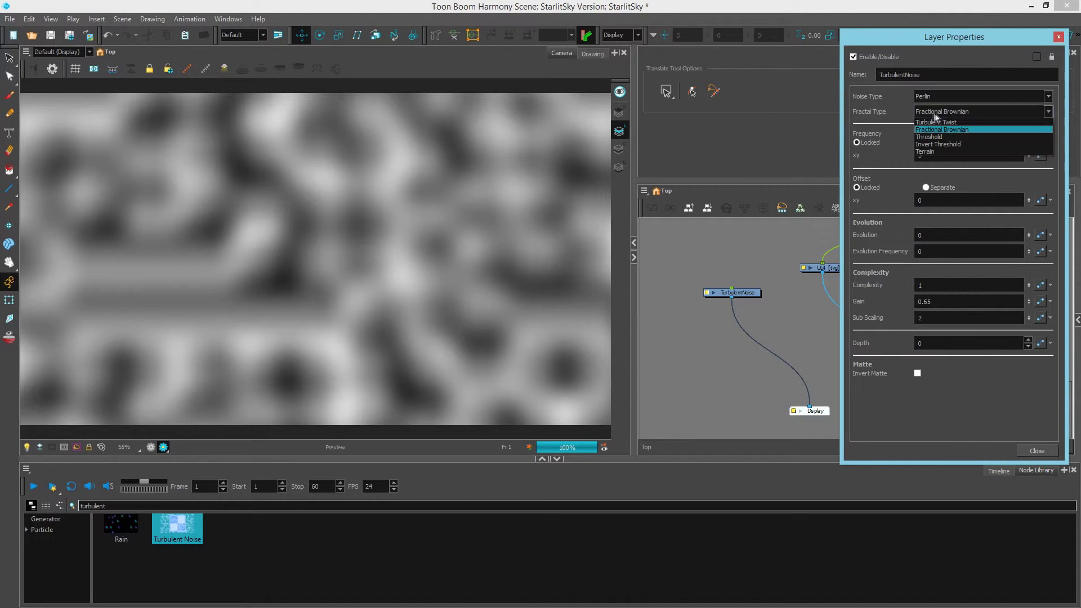
click(937, 121)
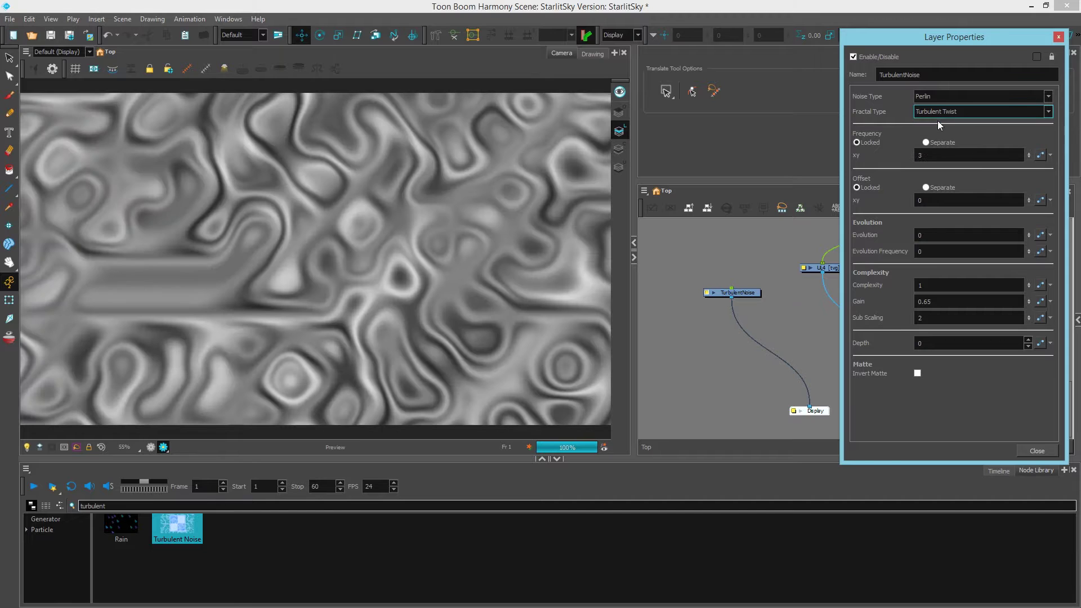
click(947, 110)
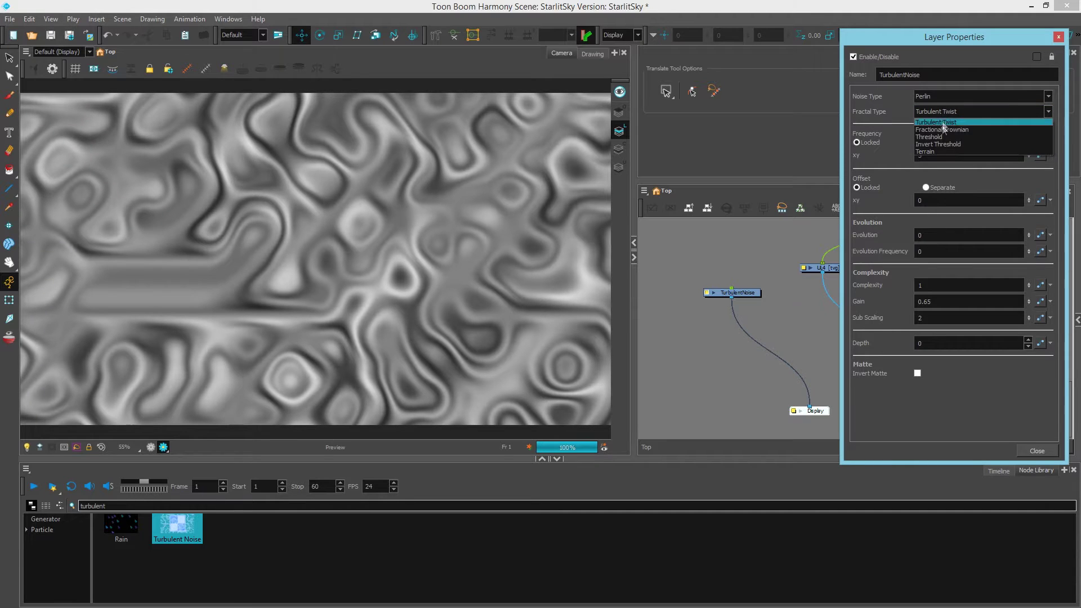
click(941, 151)
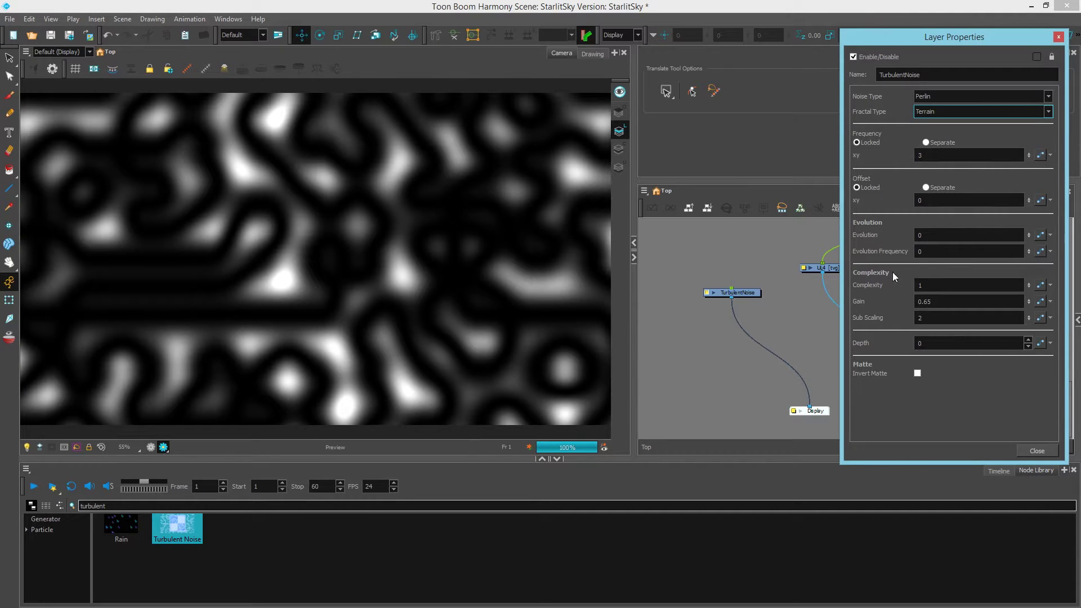
Raise the noise Complexity value for a more detailed, high-contrast pattern.
click(924, 251)
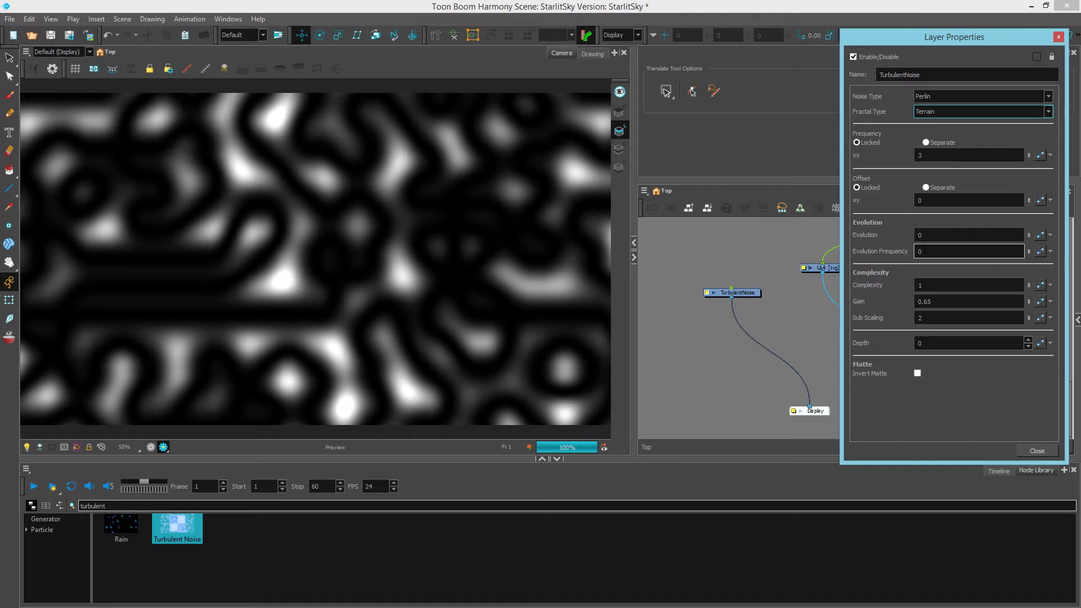
double_click(929, 285)
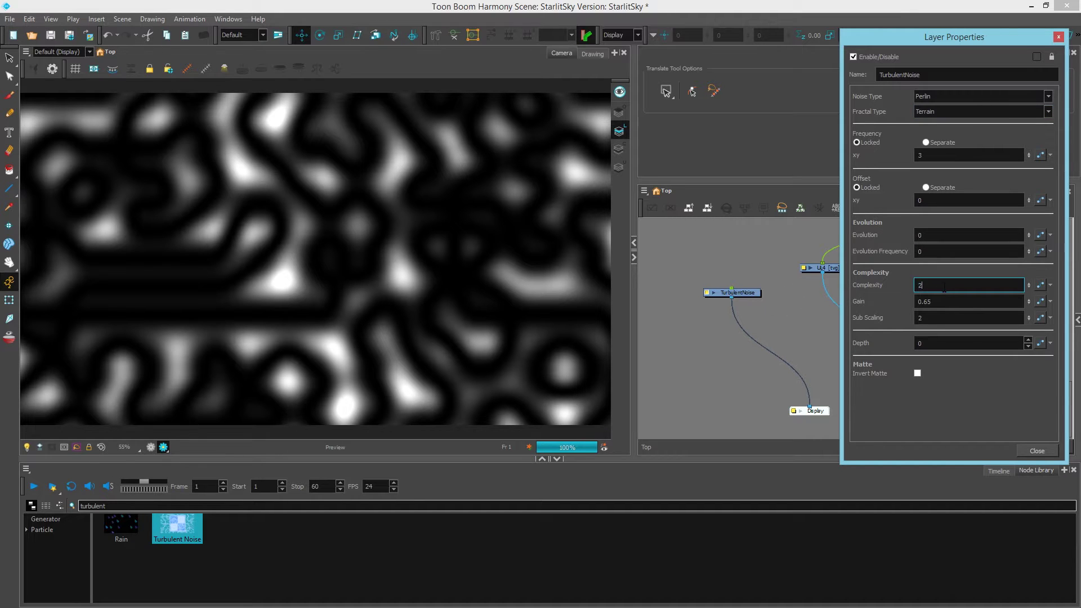
text(2)
key(Return)
scroll(945, 286, up, 1)
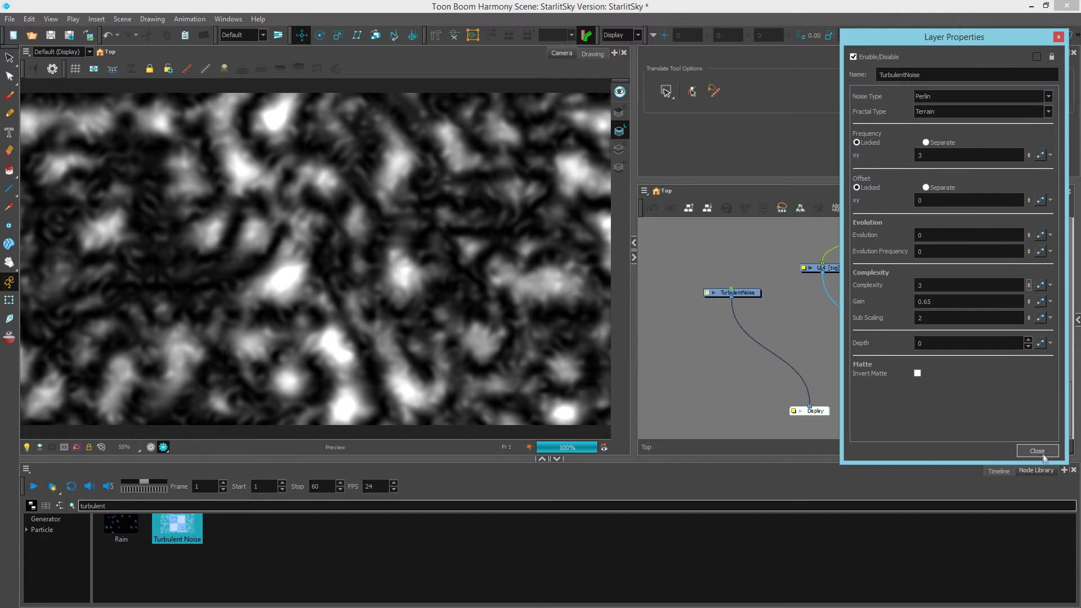
Search 'contrast' and insert a Contrast node between TurbulentNoise and Display.
drag(754, 293, 760, 289)
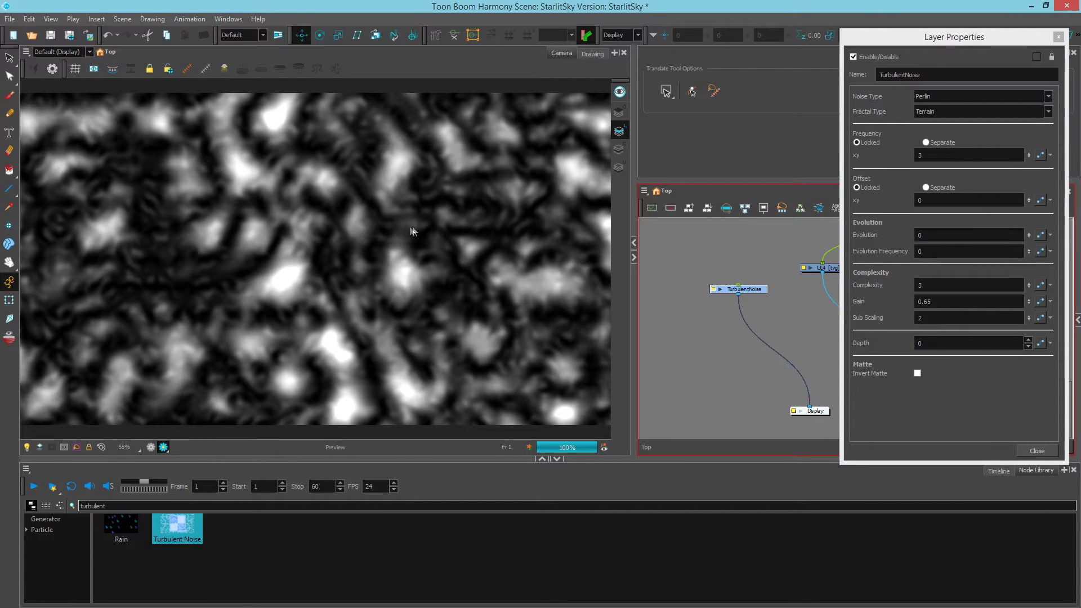
drag(106, 506, 71, 508)
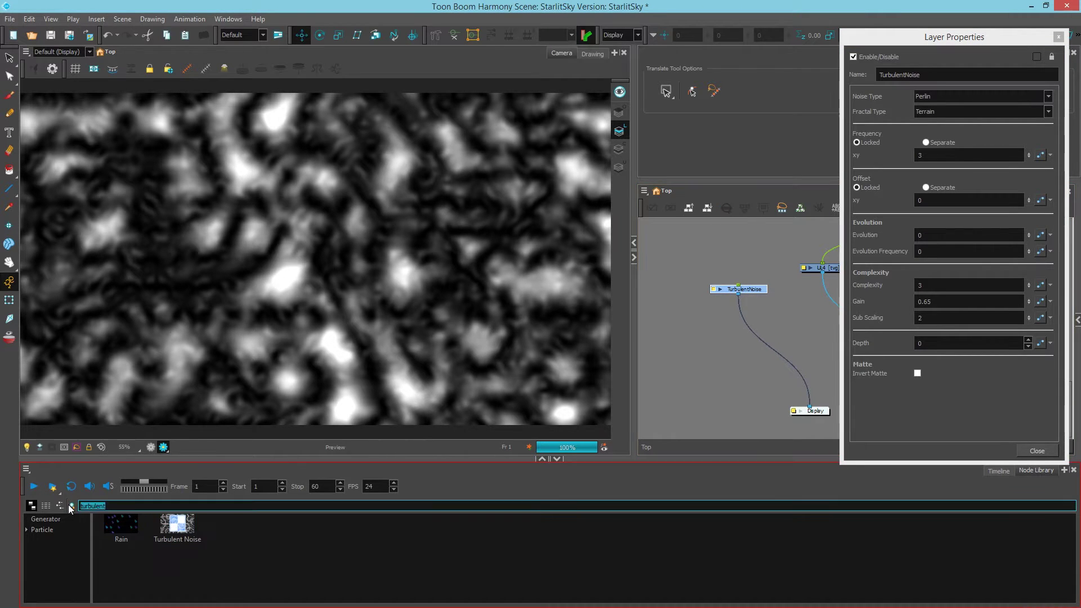
text(contrast)
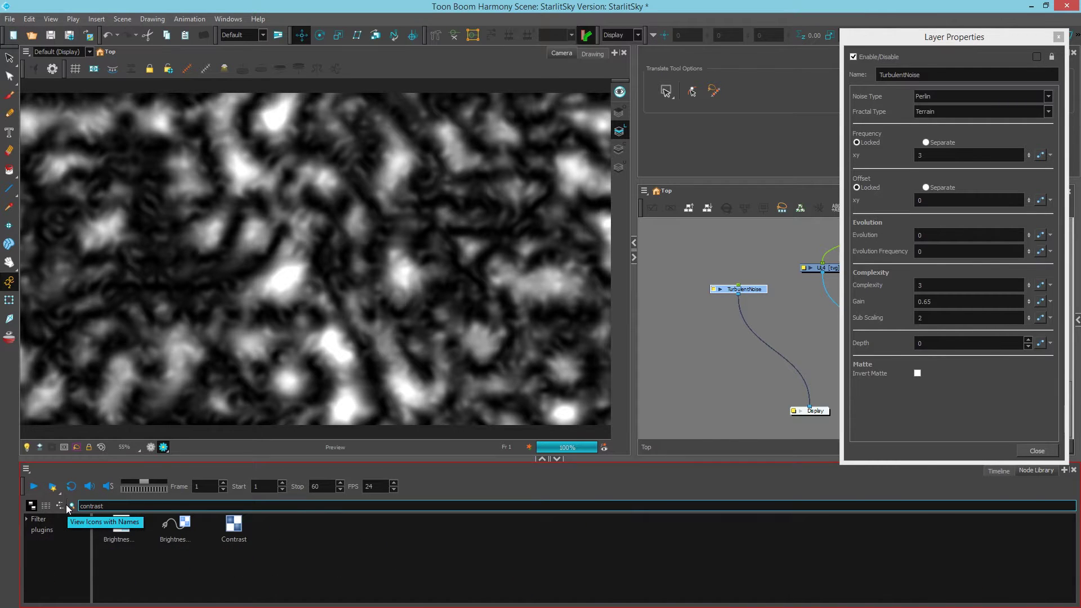
drag(233, 526, 758, 324)
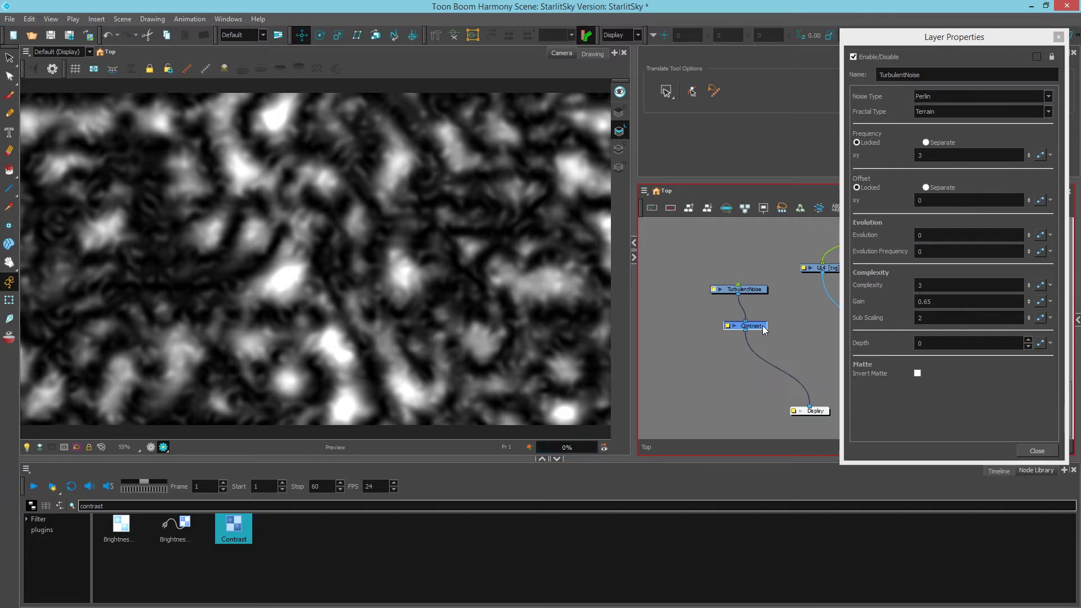
Set the Contrast Dark Pixel Adjustment to 2 and close both property windows.
click(723, 320)
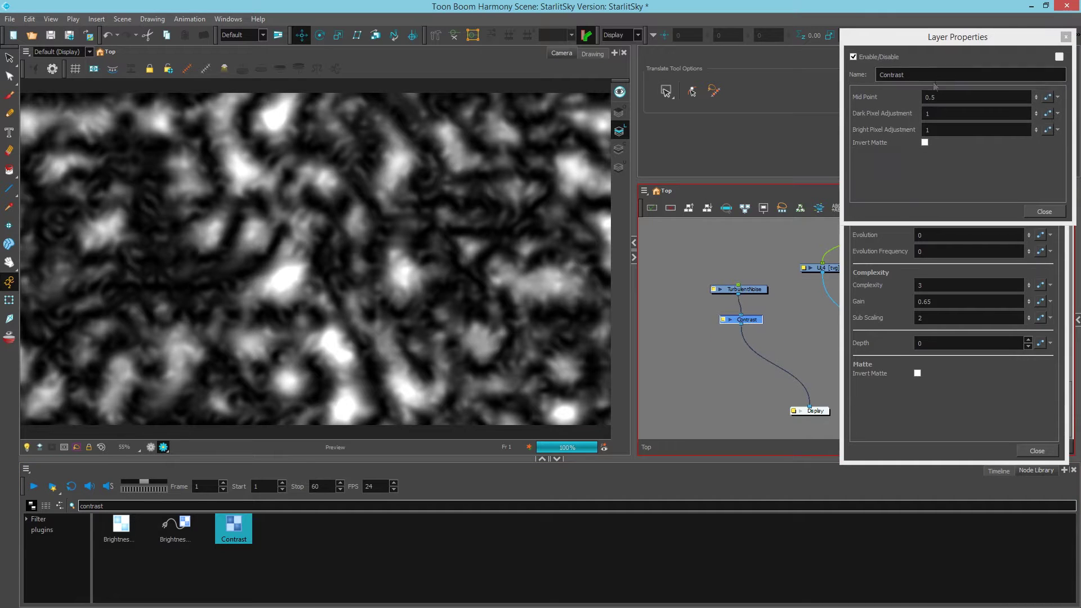
drag(725, 49, 710, 49)
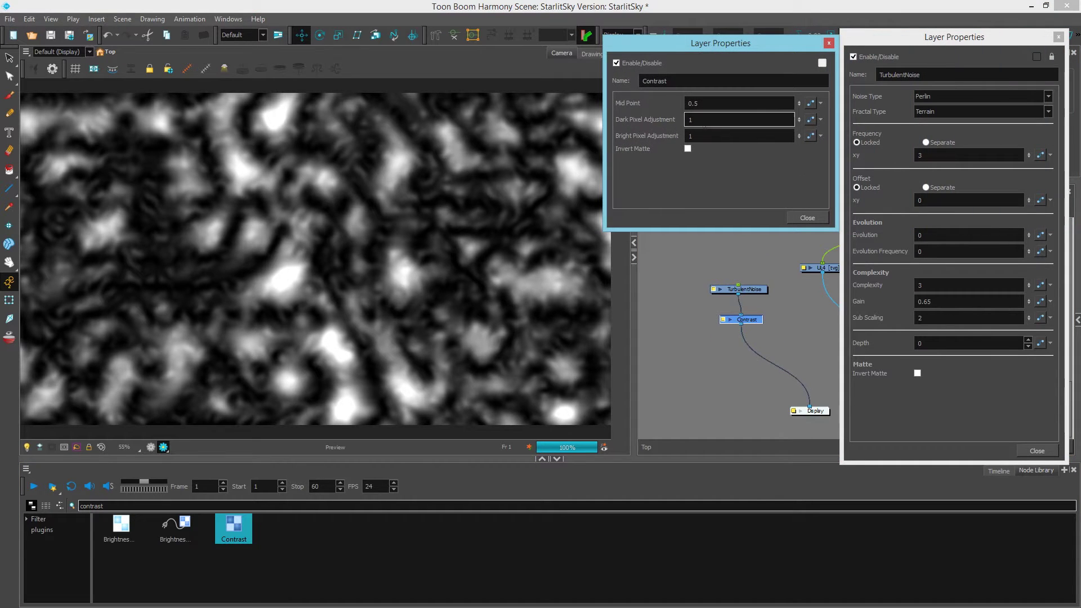
click(700, 127)
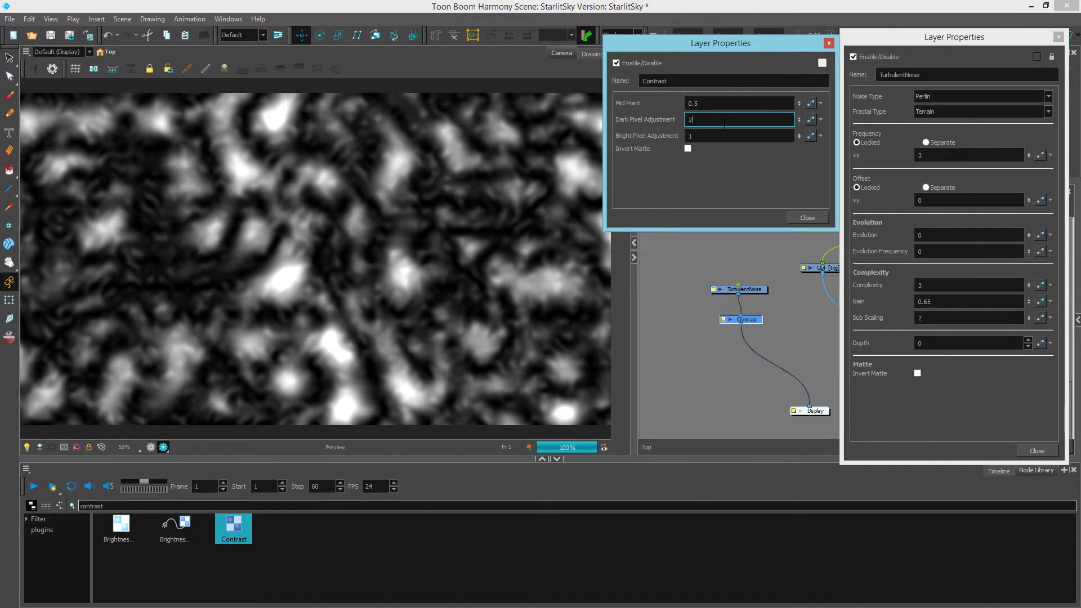
key(Return)
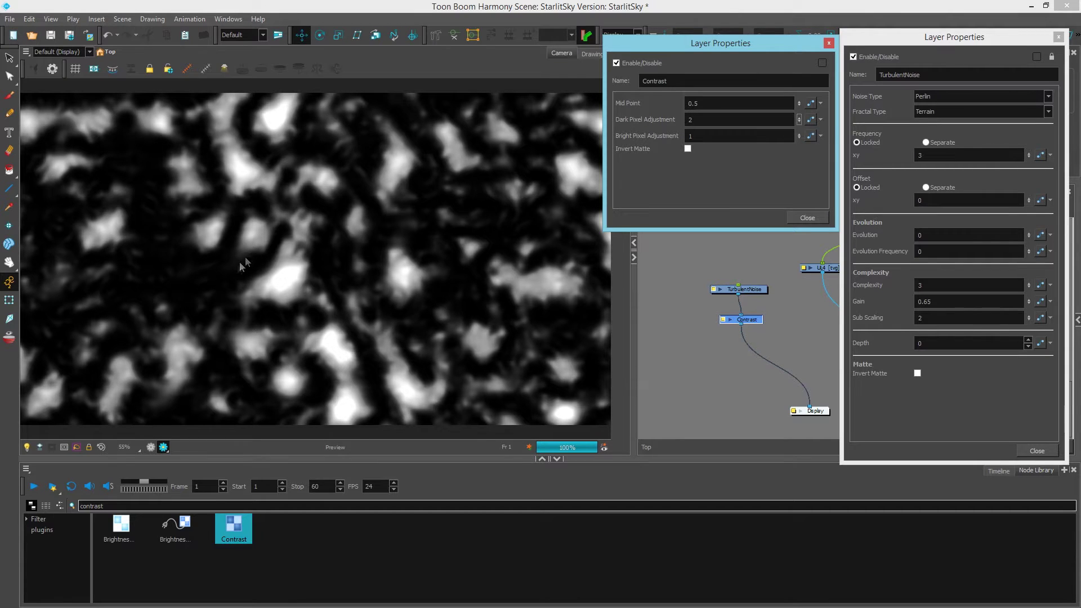
click(805, 219)
click(1037, 450)
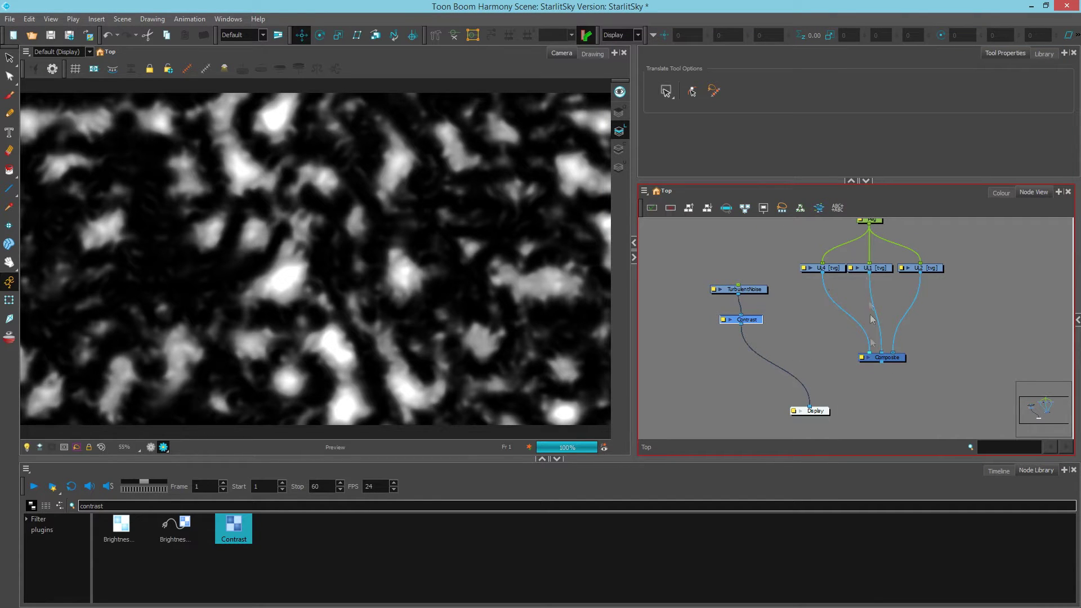
Reconnect Display to the Composite, return to the normal viewer, and rearrange the nodes.
drag(877, 365, 809, 406)
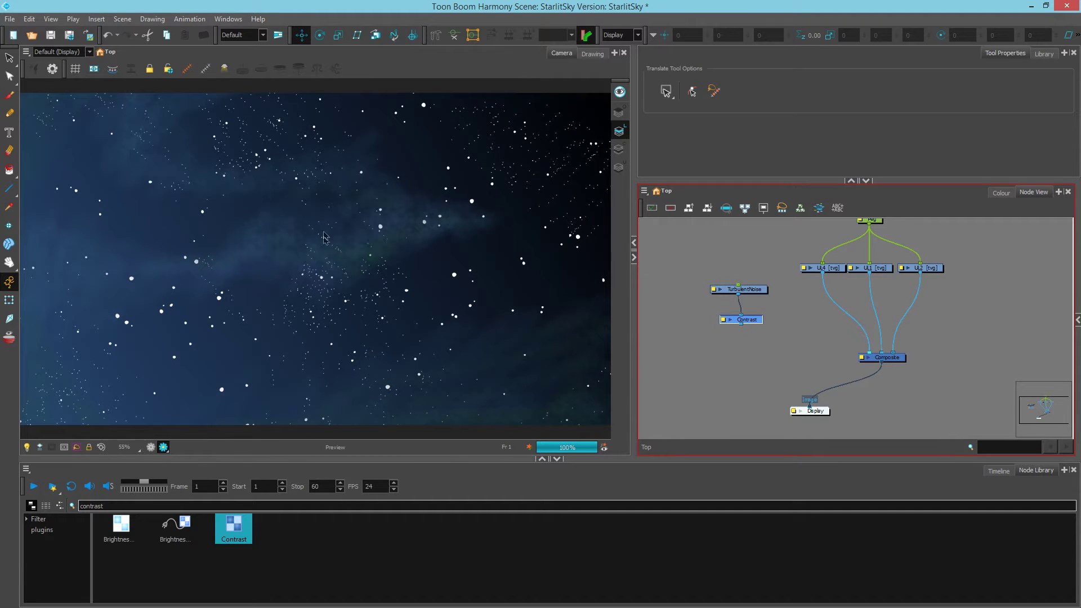
click(151, 447)
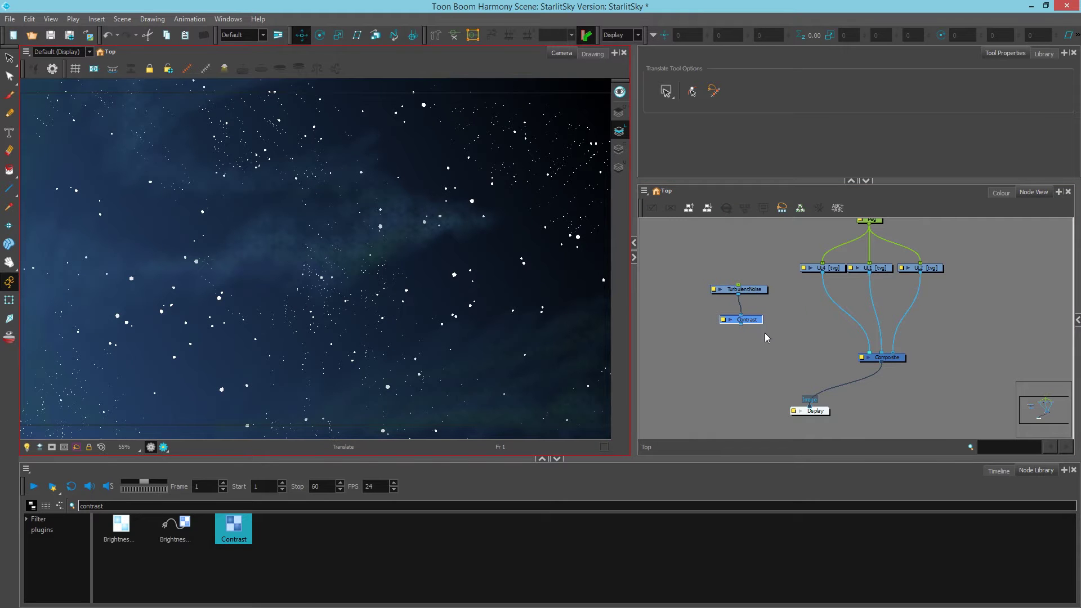
drag(726, 265, 752, 321)
click(834, 269)
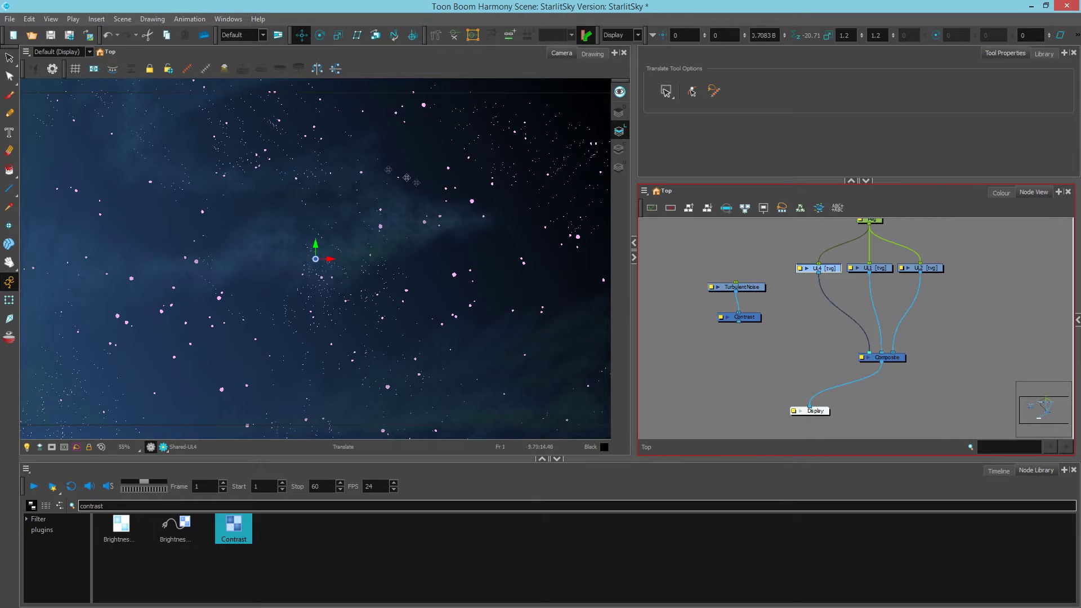
click(832, 340)
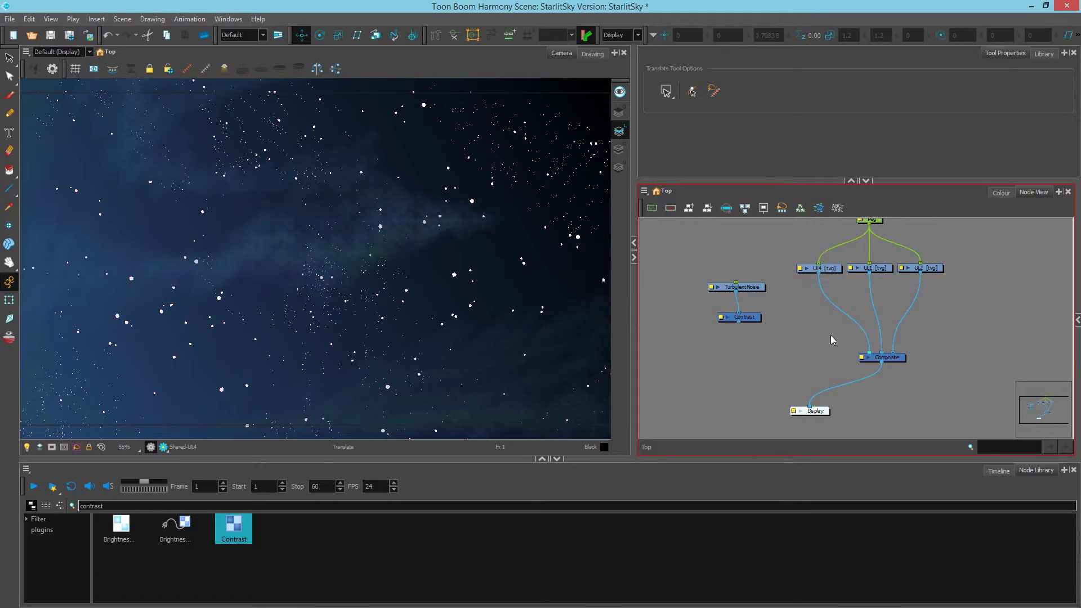
drag(825, 416, 885, 419)
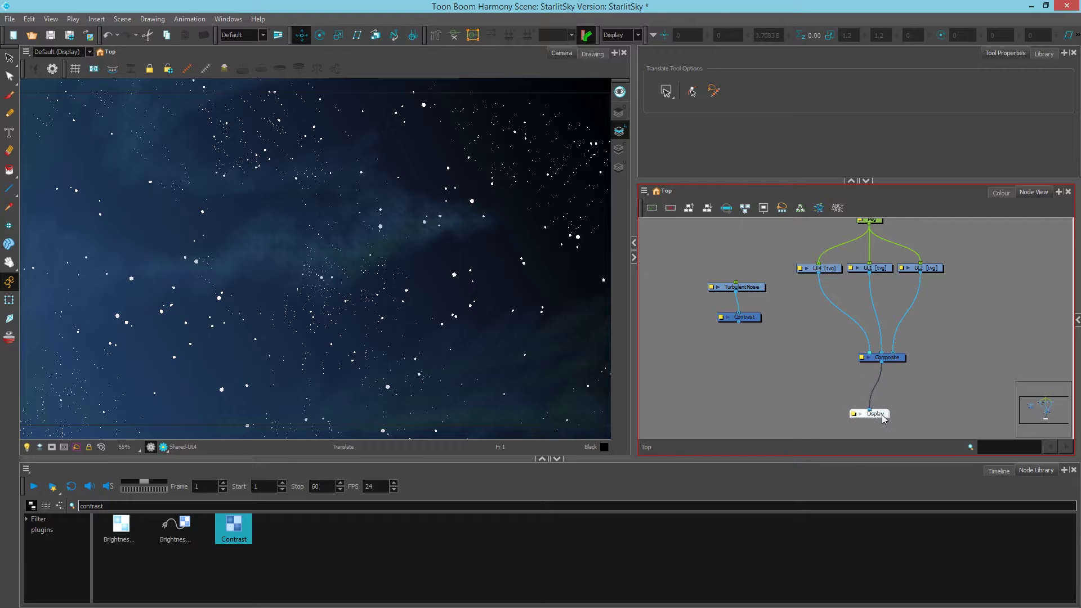
Search 'glow' and add a Glow node to the node graph.
click(173, 505)
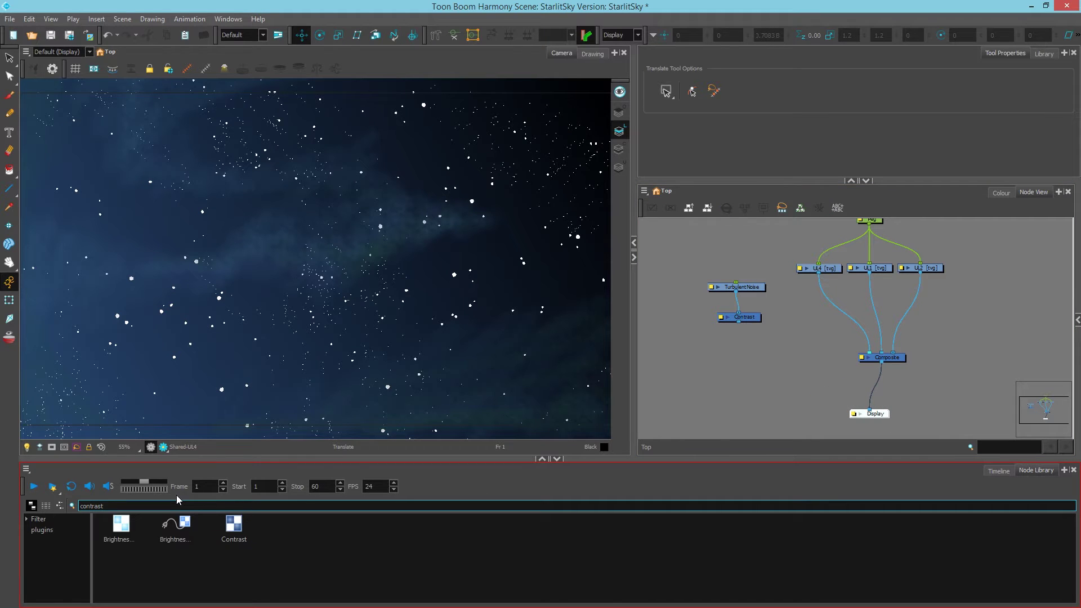
key(ctrl+a)
text(glow)
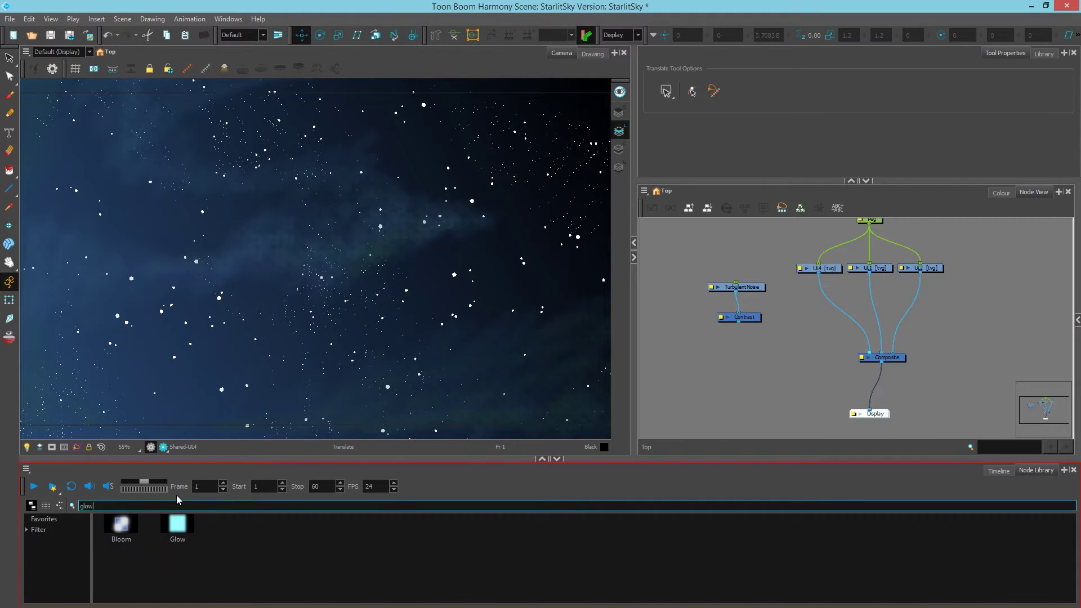
drag(177, 525, 800, 318)
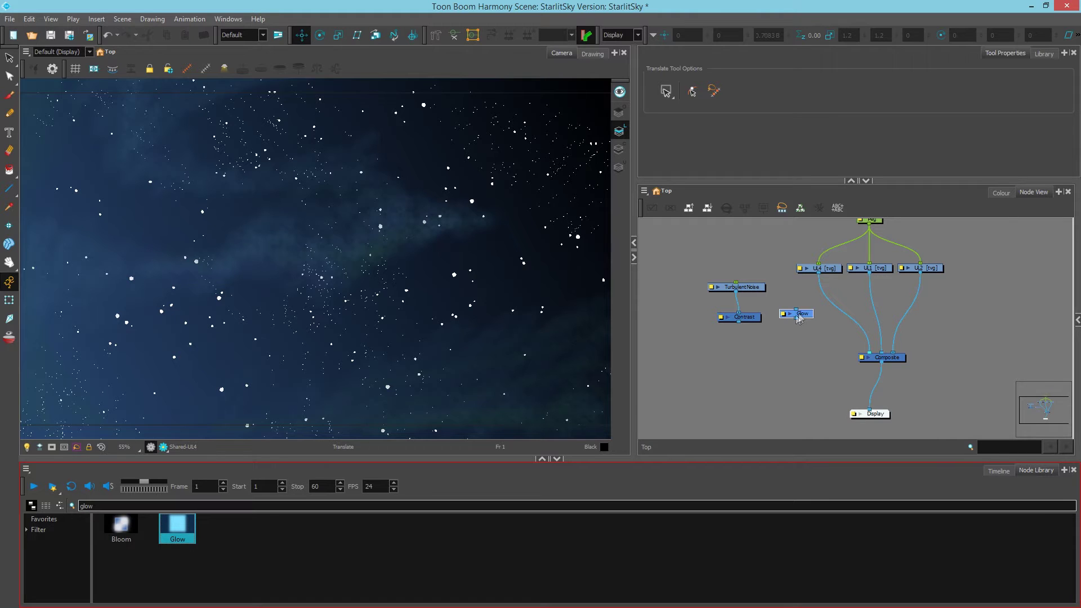
click(136, 505)
key(ctrl+a)
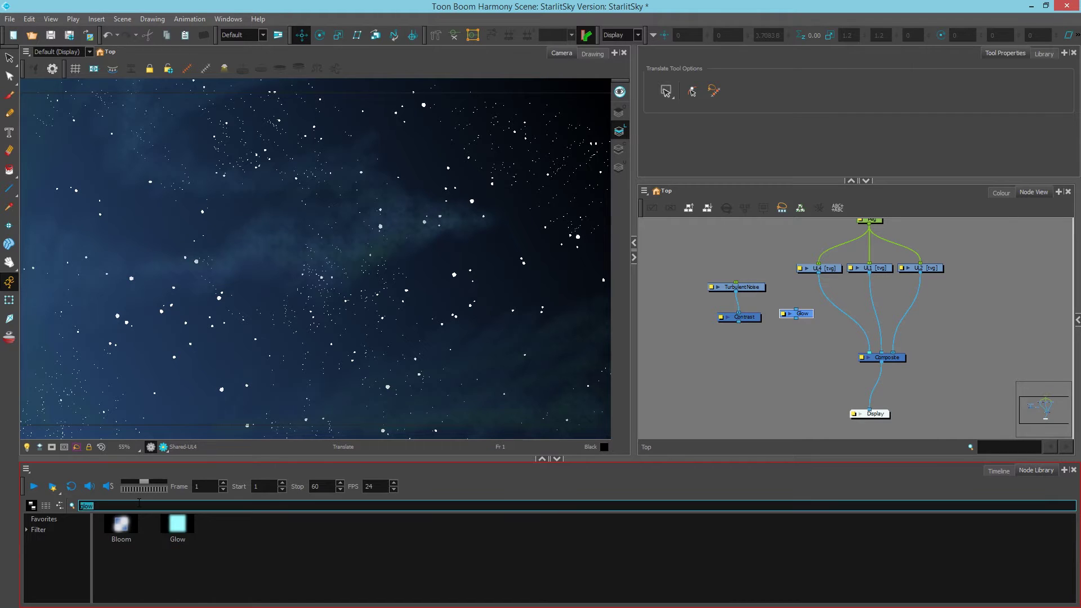
Add a Cutter node via a 'cut' search and wire Glow's output into the Composite.
text(cutter)
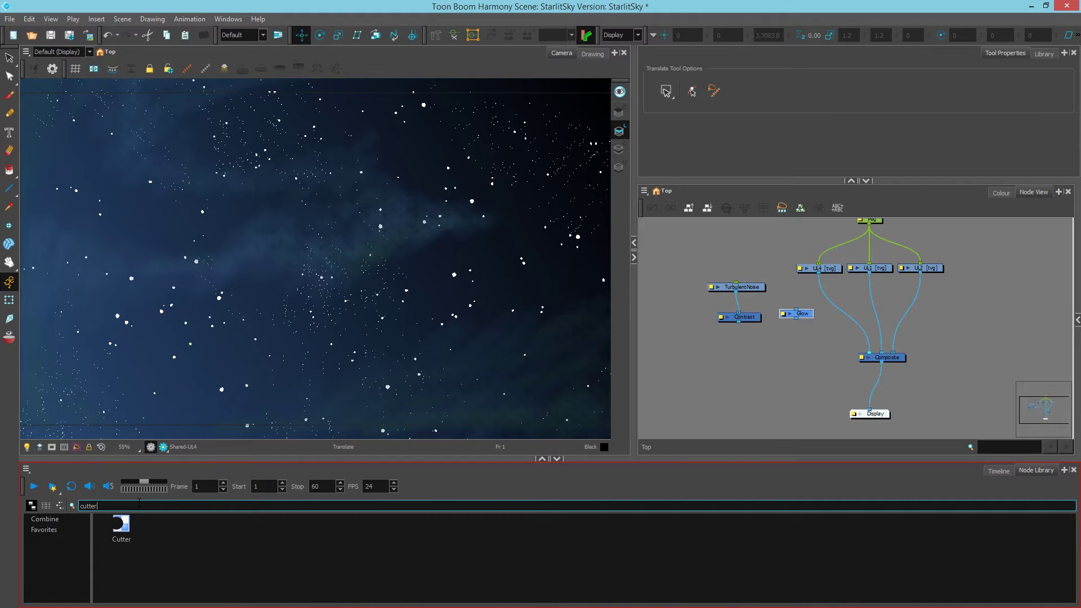
drag(121, 524, 814, 281)
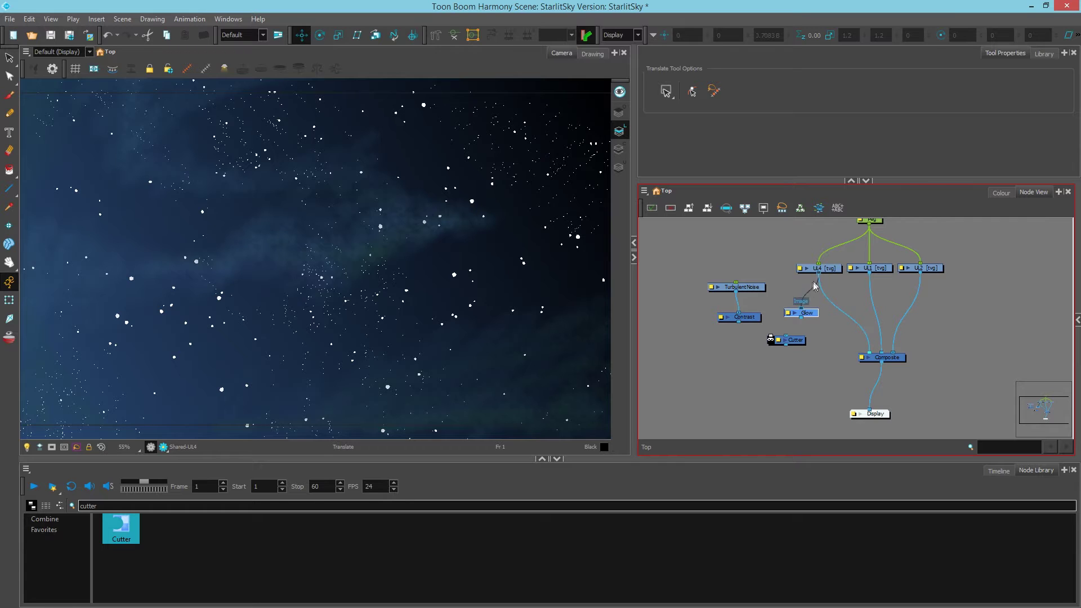
drag(804, 318, 868, 353)
double_click(786, 314)
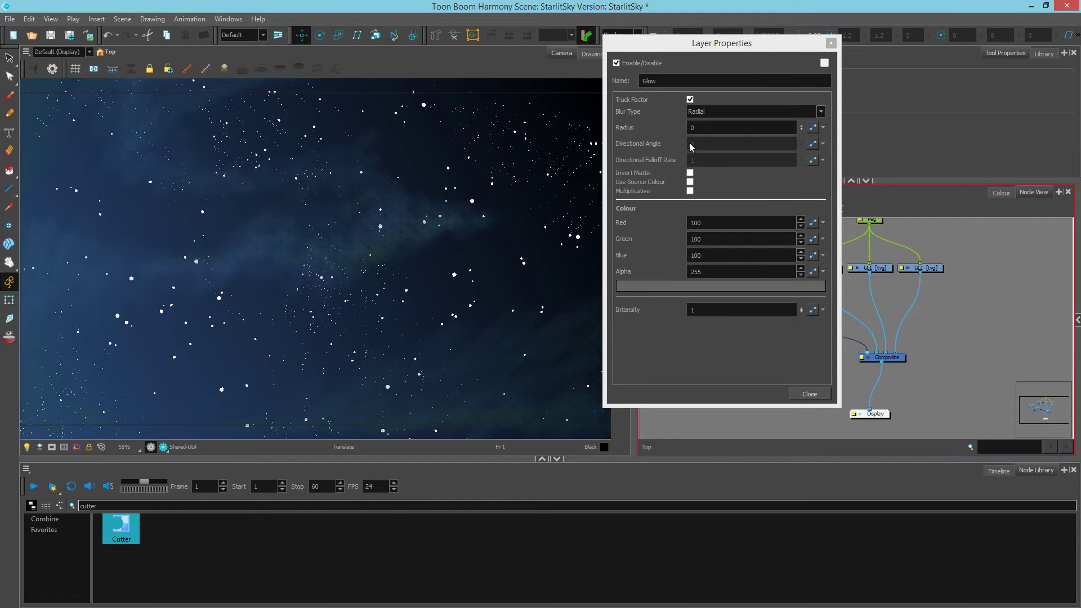
Turn on Use Source Colour for the Glow, set its Radius to 2, and close its properties.
click(163, 447)
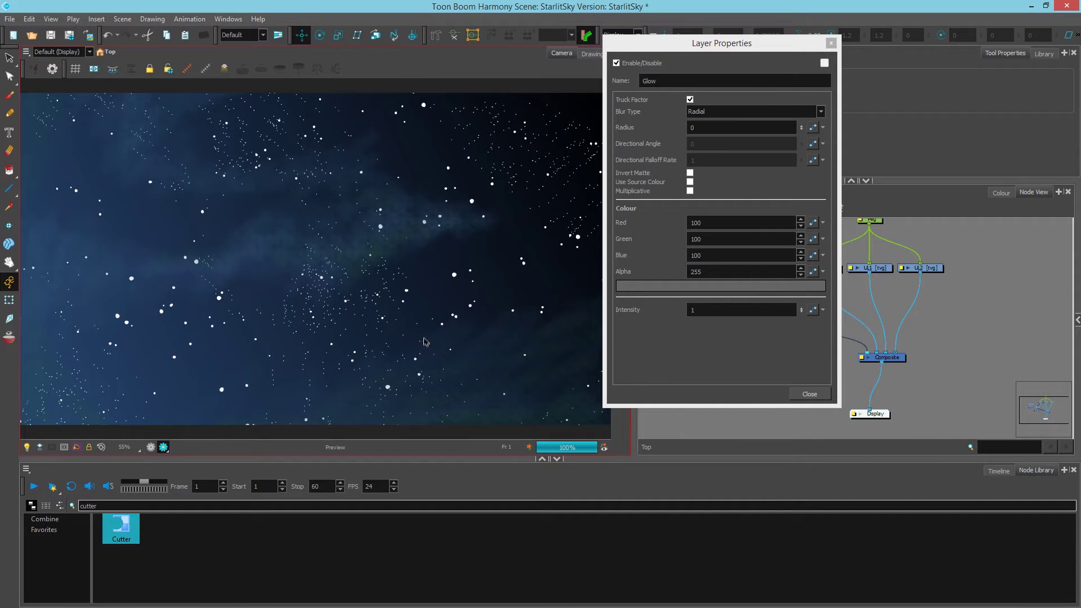
drag(715, 45, 1007, 78)
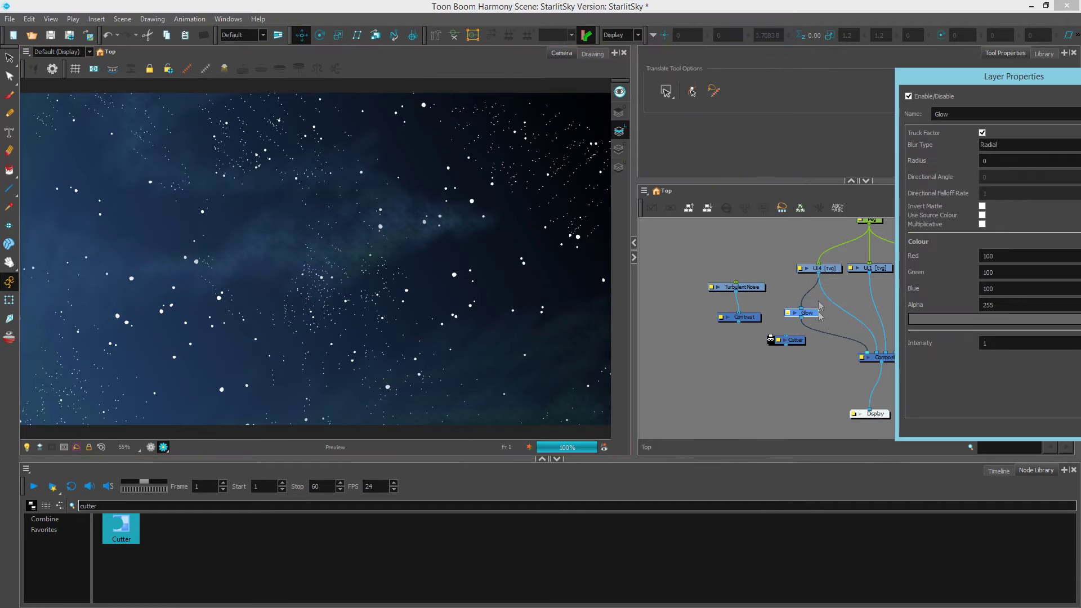
click(861, 357)
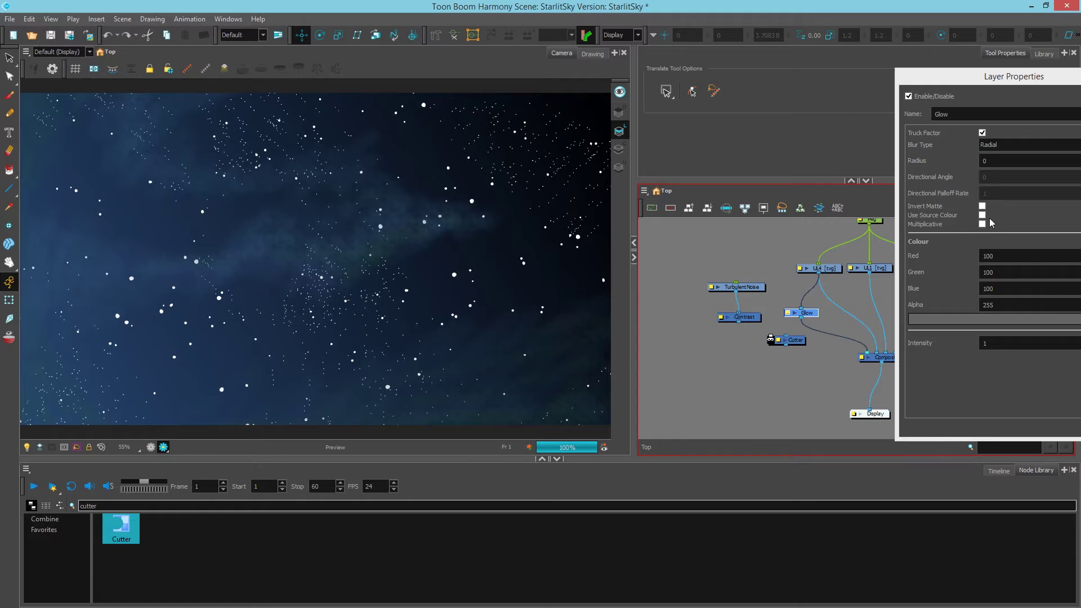
click(982, 216)
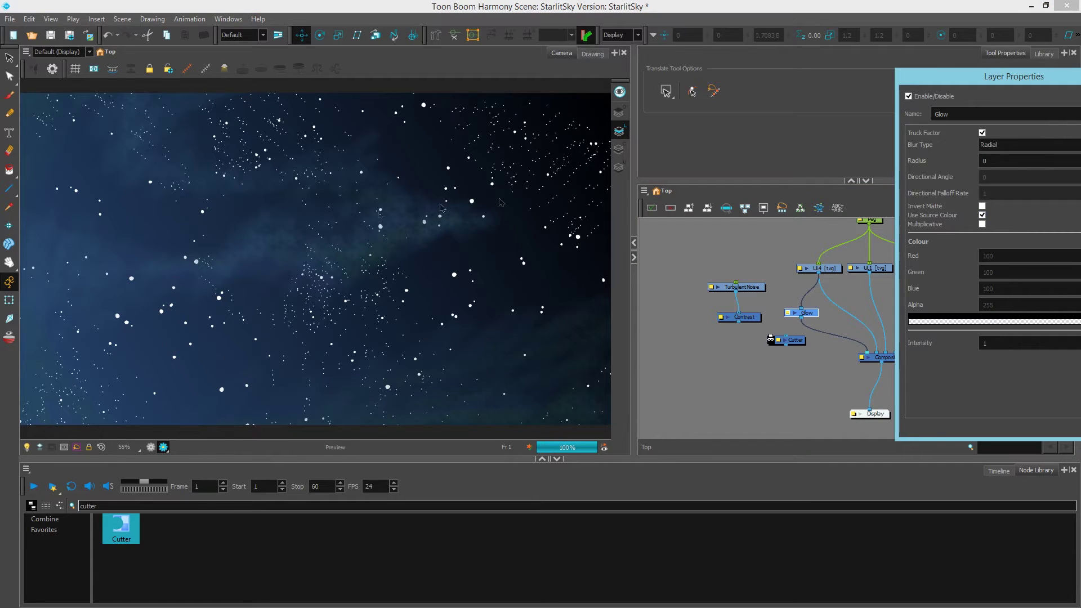
double_click(996, 162)
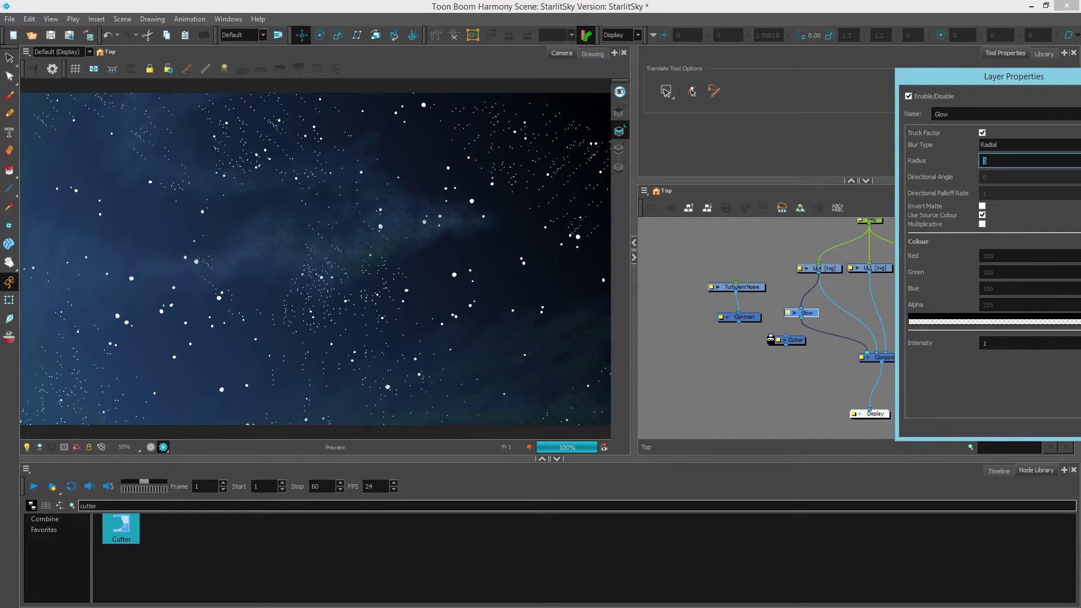
text(2)
key(Return)
drag(984, 77, 876, 74)
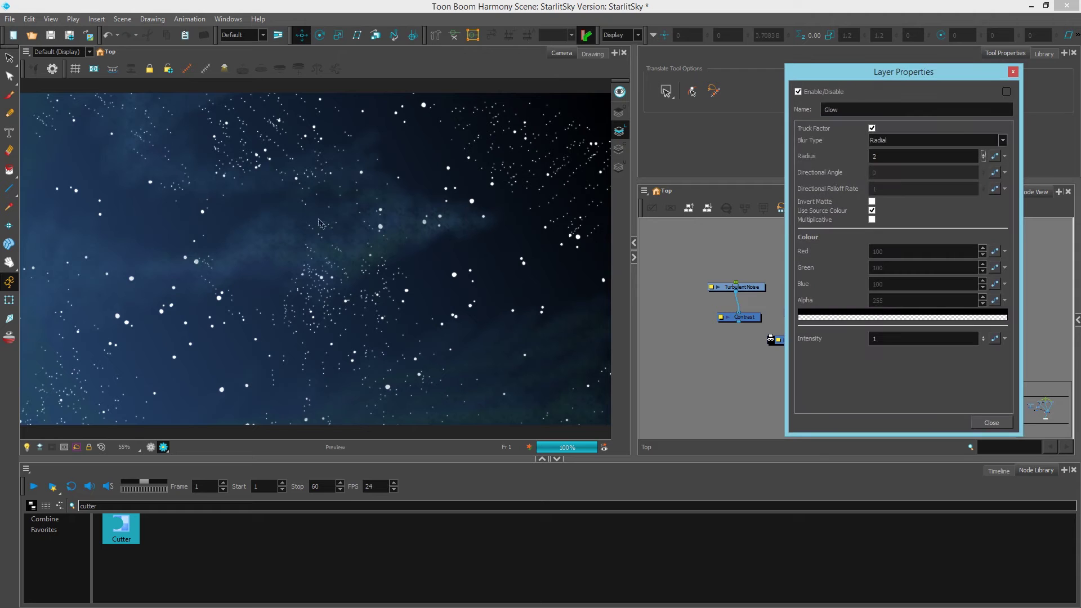
click(1011, 73)
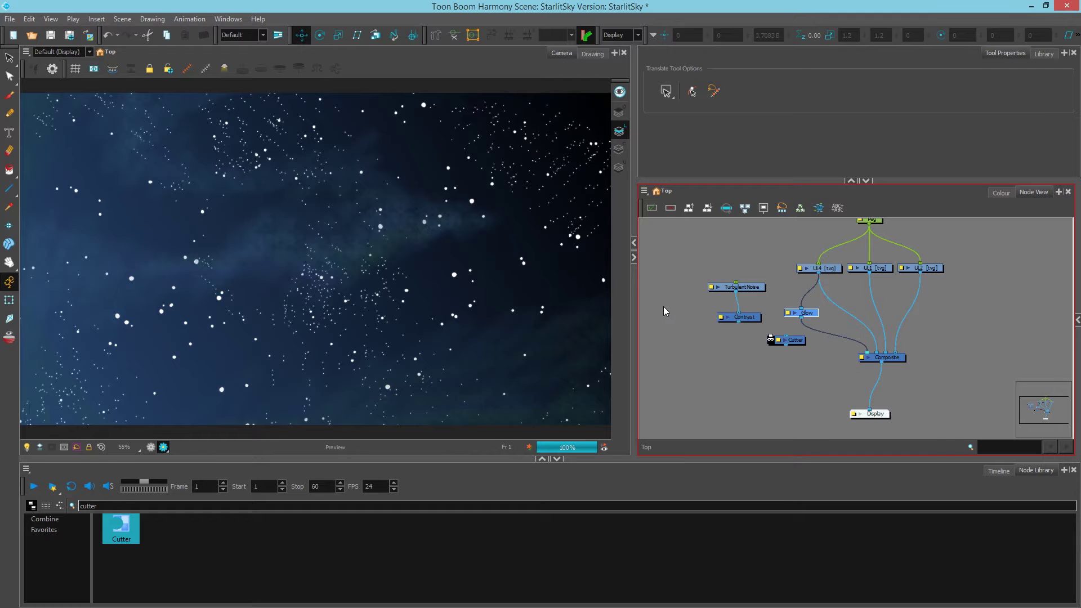
Add a Matte-Resize node from a 'matte' search and set its Radius to 1.
click(90, 505)
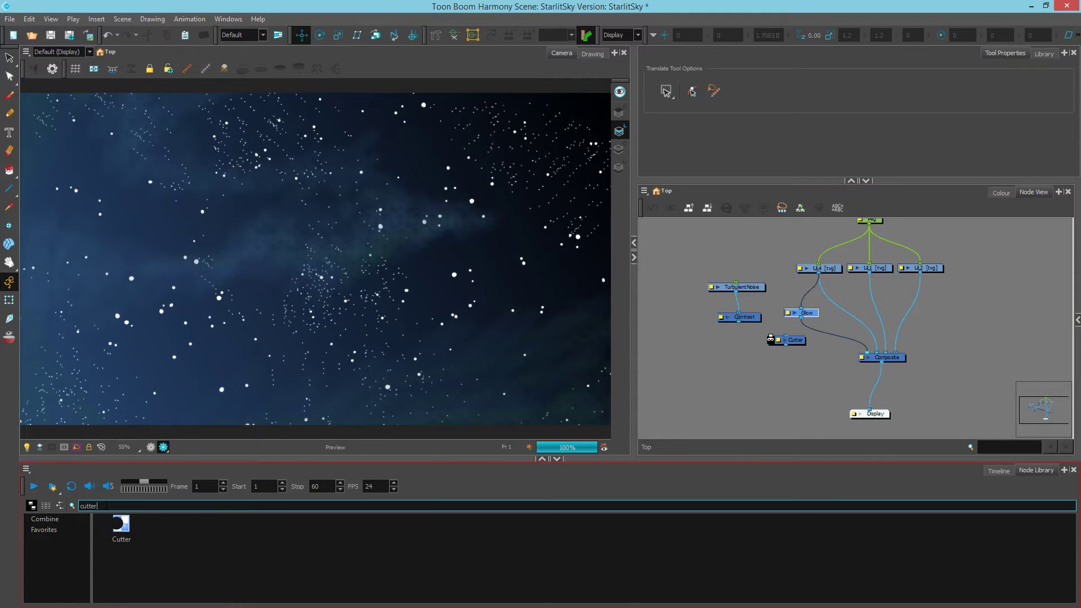
double_click(88, 506)
text(matte)
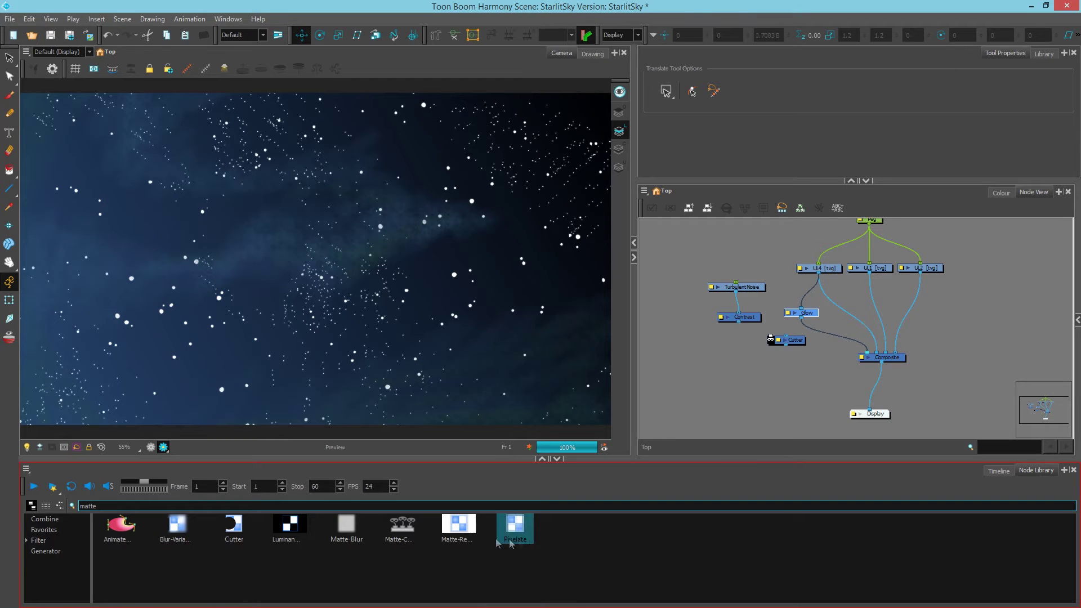
click(457, 535)
drag(459, 534, 797, 304)
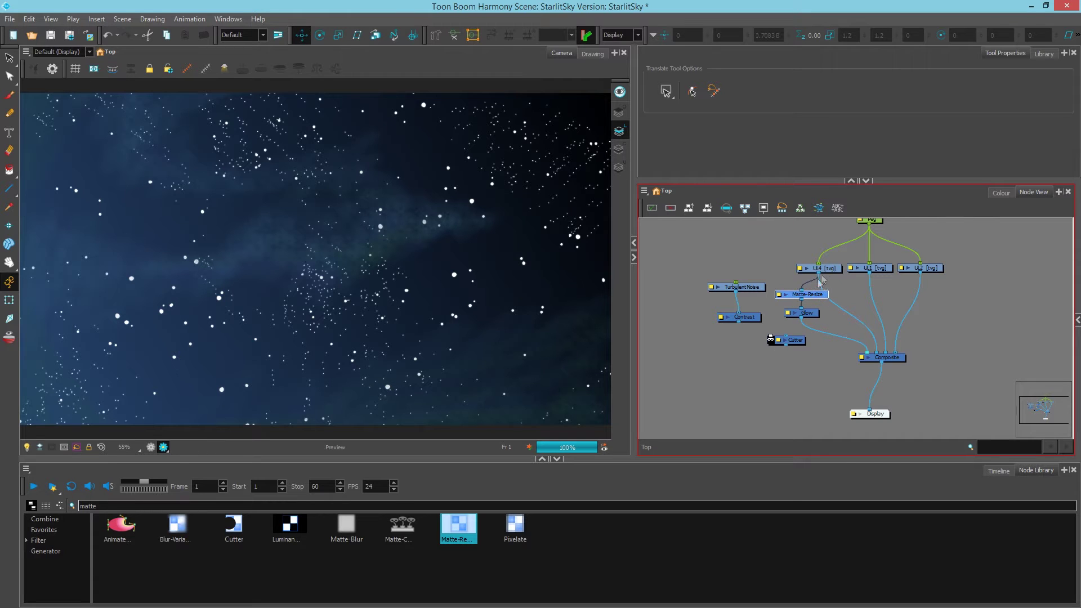
double_click(779, 297)
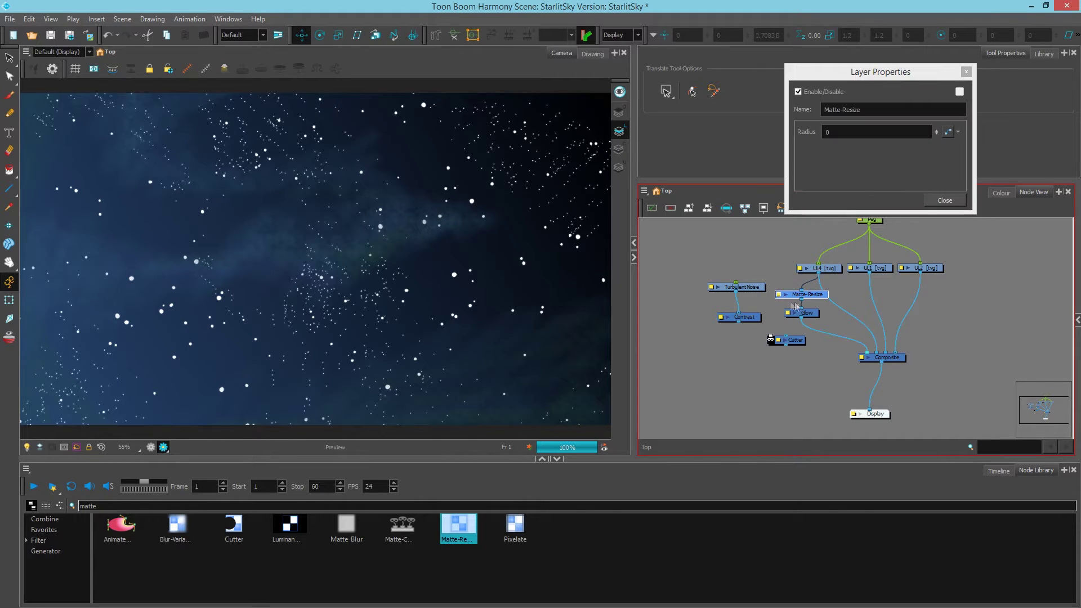
click(839, 133)
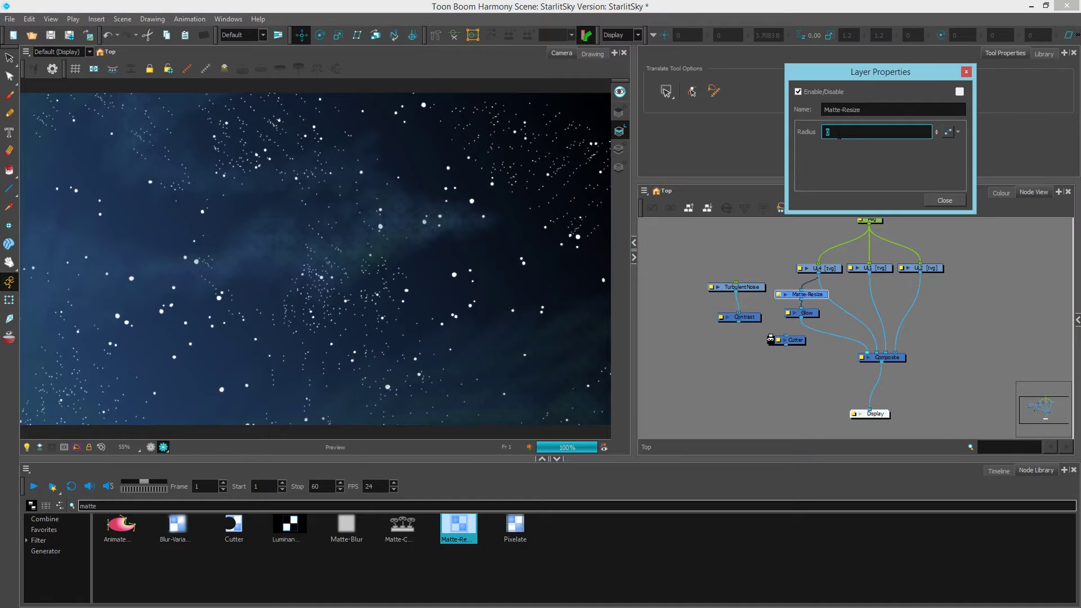
text(1)
key(Return)
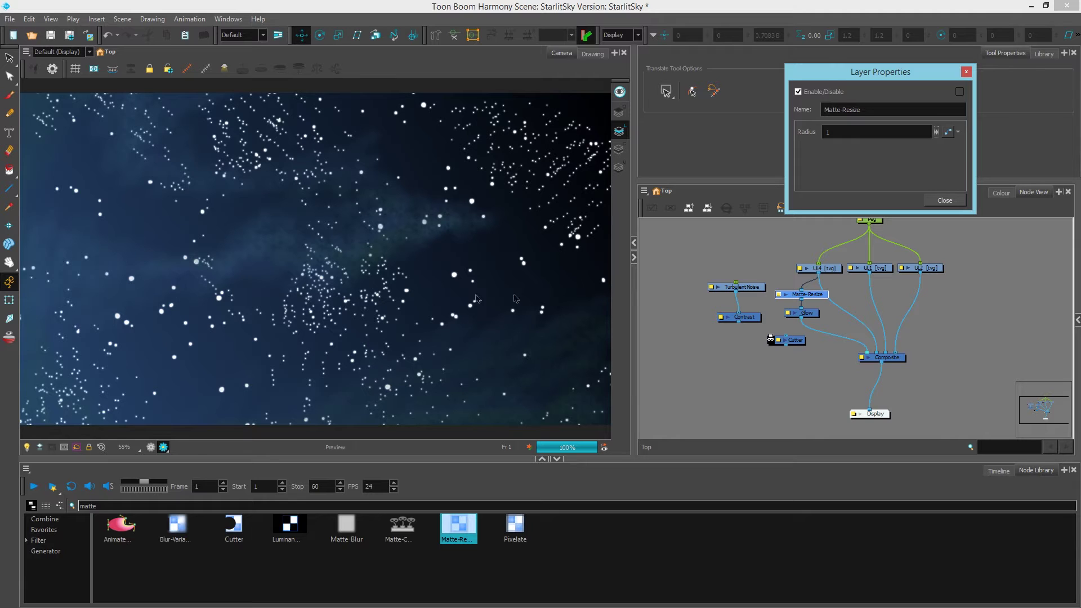
click(951, 201)
click(826, 267)
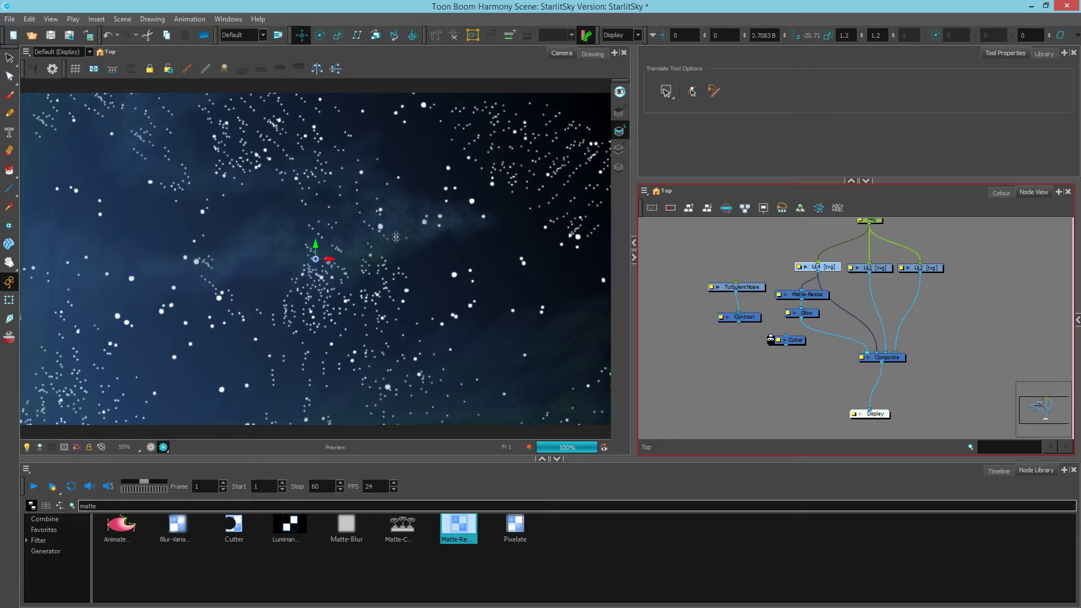
Insert Matte-Resize into the UL4–Glow link and route Glow's output into the Cutter.
drag(819, 294, 814, 299)
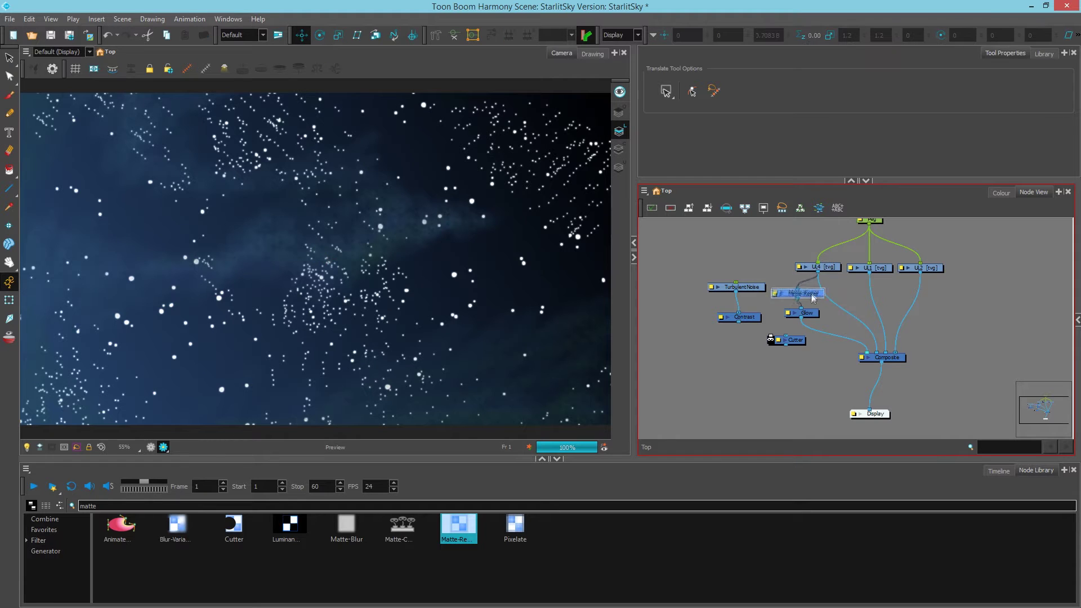
drag(813, 298, 814, 297)
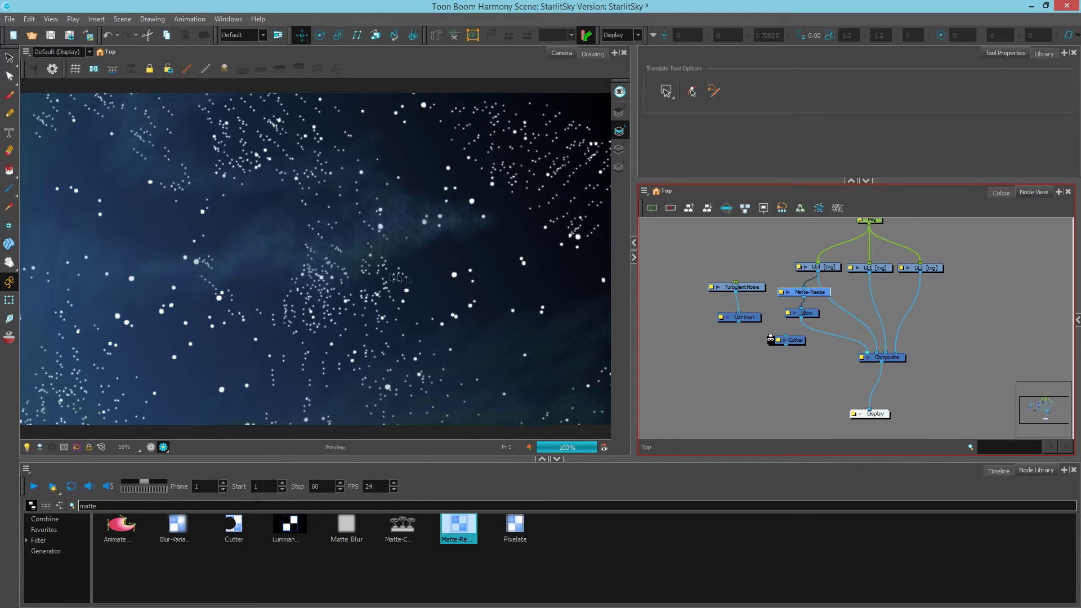
drag(812, 317, 860, 344)
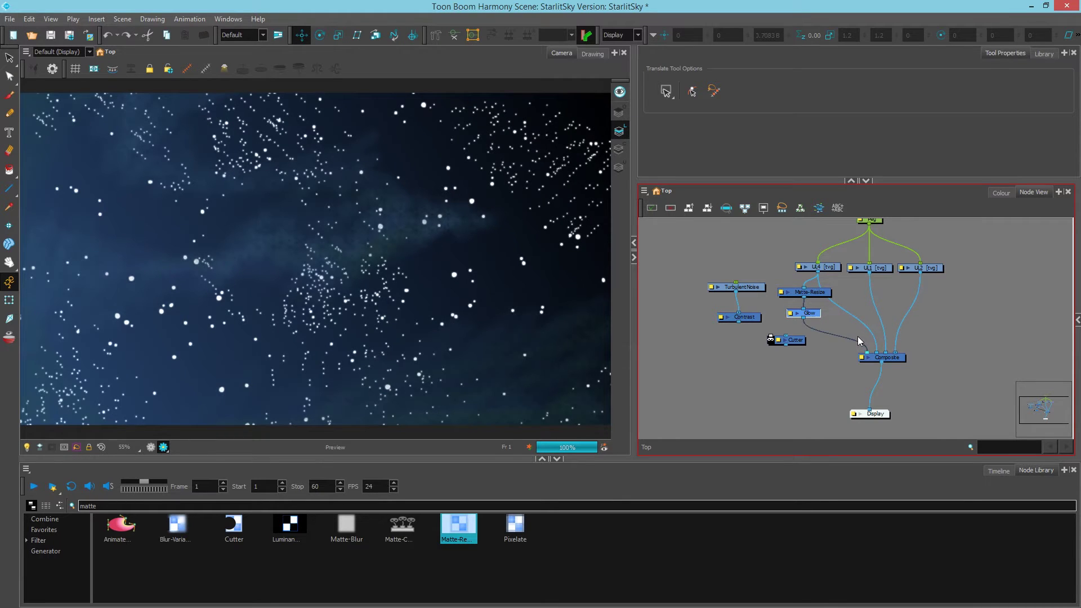
click(825, 350)
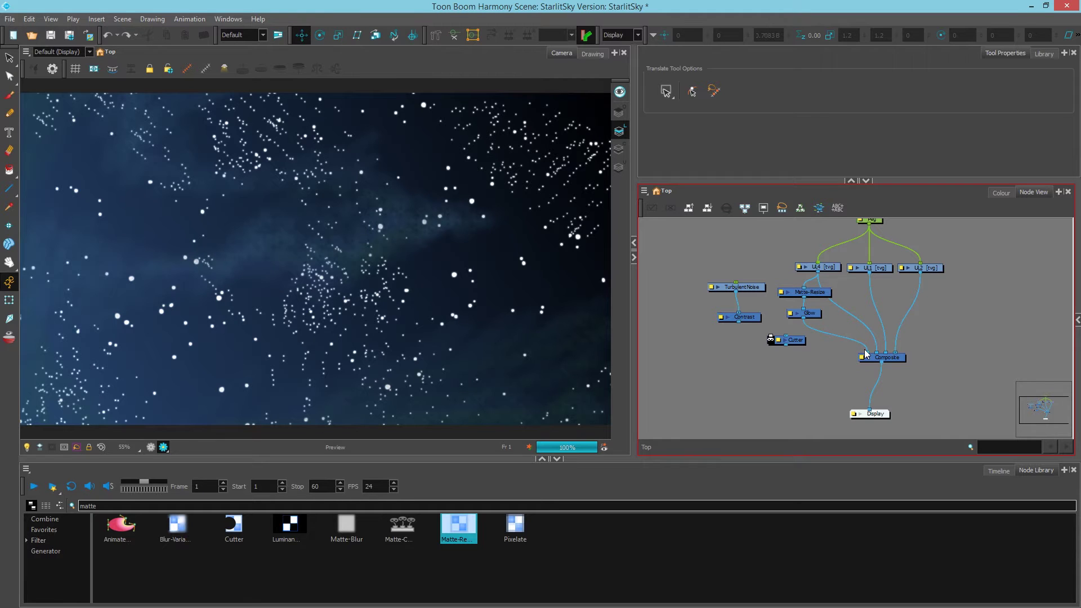
mouse_move(866, 353)
mouse_down()
mouse_move(847, 332)
mouse_move(791, 341)
mouse_move(868, 313)
mouse_move(861, 354)
mouse_up()
Reposition Contrast and Display, then feed Contrast's output into Display to preview the noise.
drag(749, 320, 746, 283)
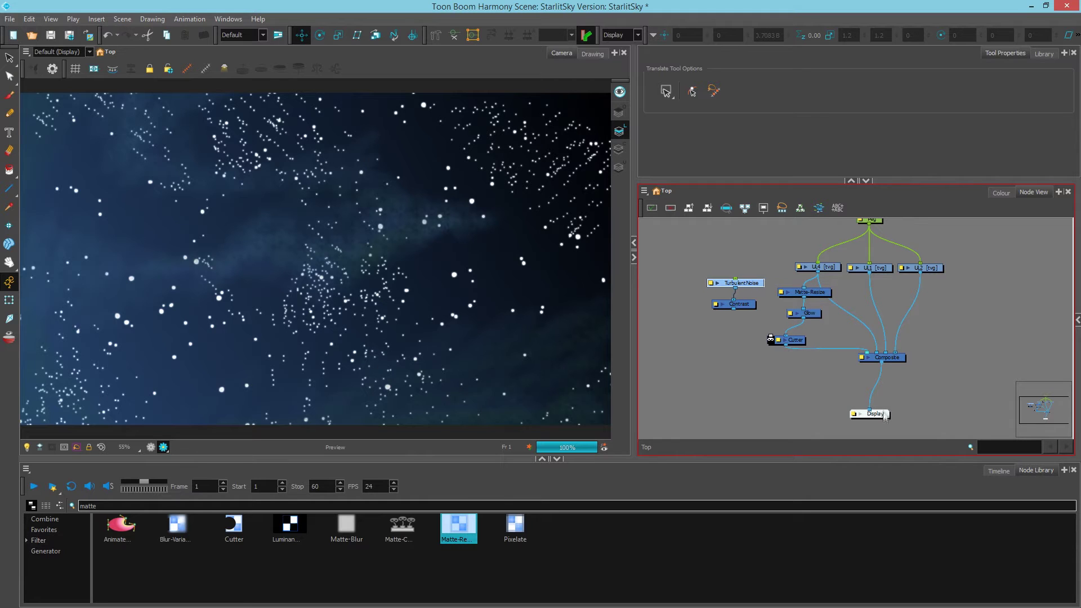
drag(886, 416, 752, 407)
drag(733, 310, 730, 398)
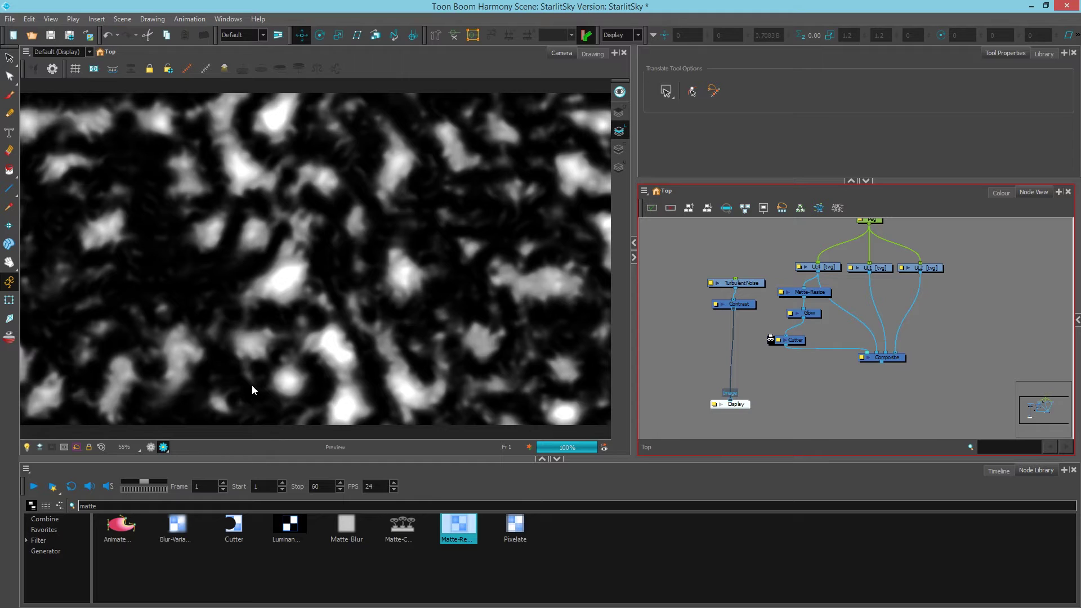
Search the Node Library for 'grey' and insert a Grey Scale node between Contrast and Display.
click(96, 506)
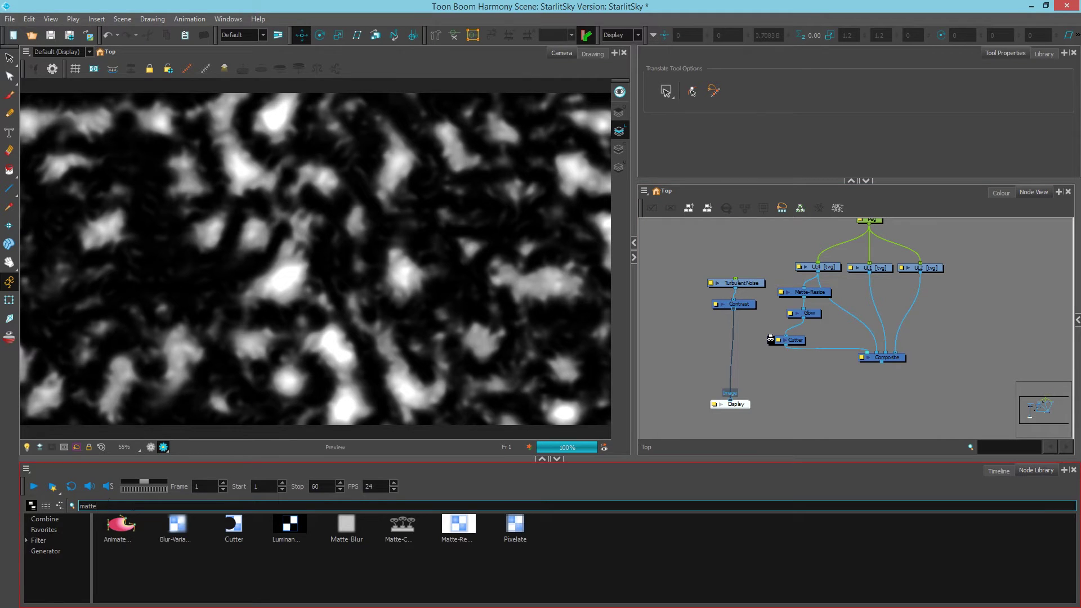
drag(97, 505, 80, 506)
text(grey)
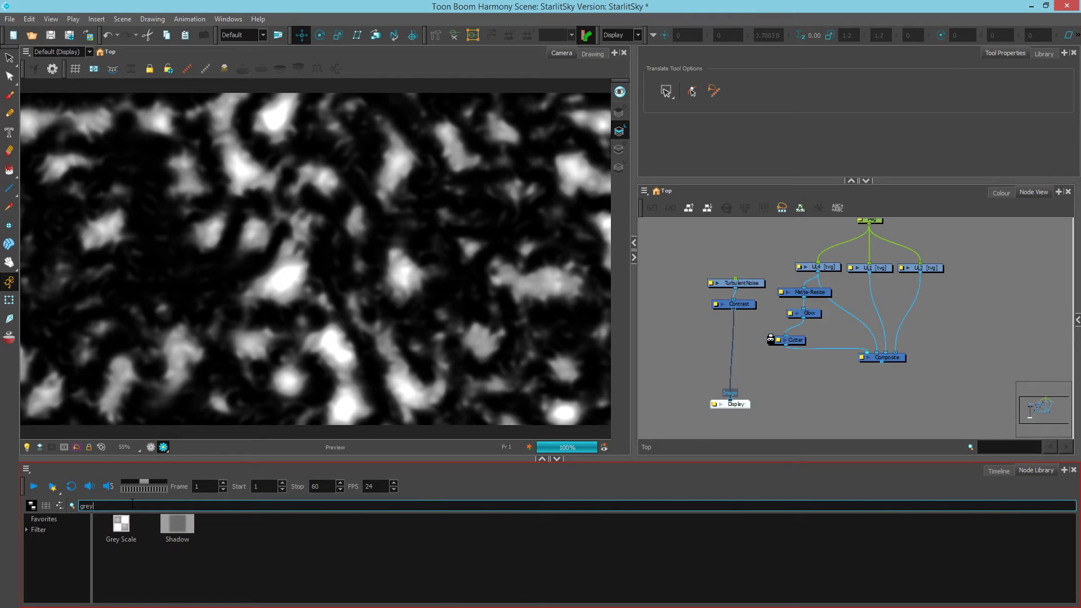
drag(121, 524, 743, 335)
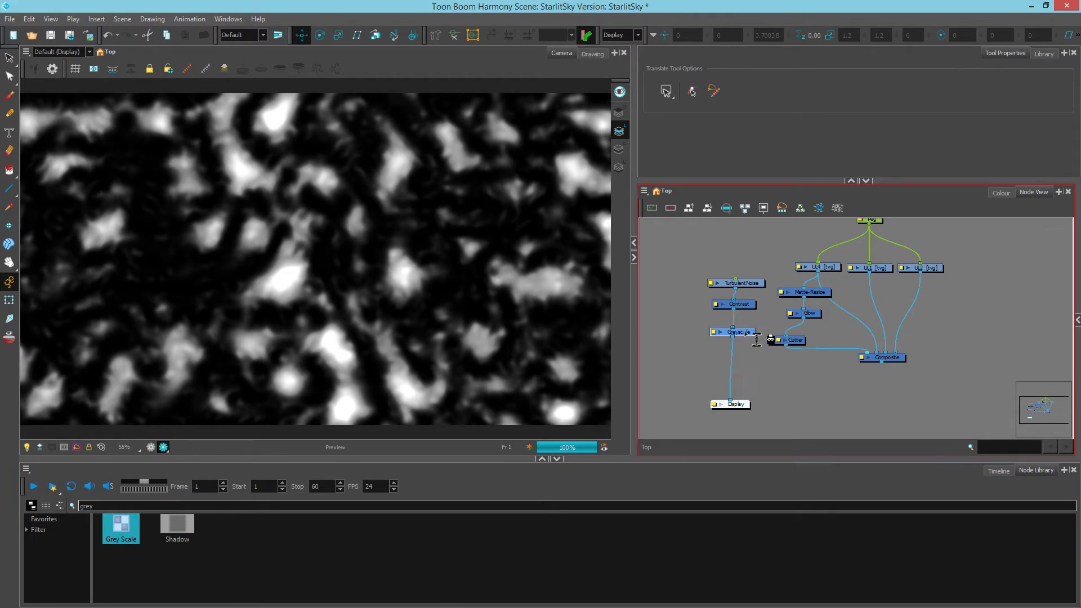
Enable Matte Output on the Greyscale node and reconnect Display to the Composite.
click(714, 328)
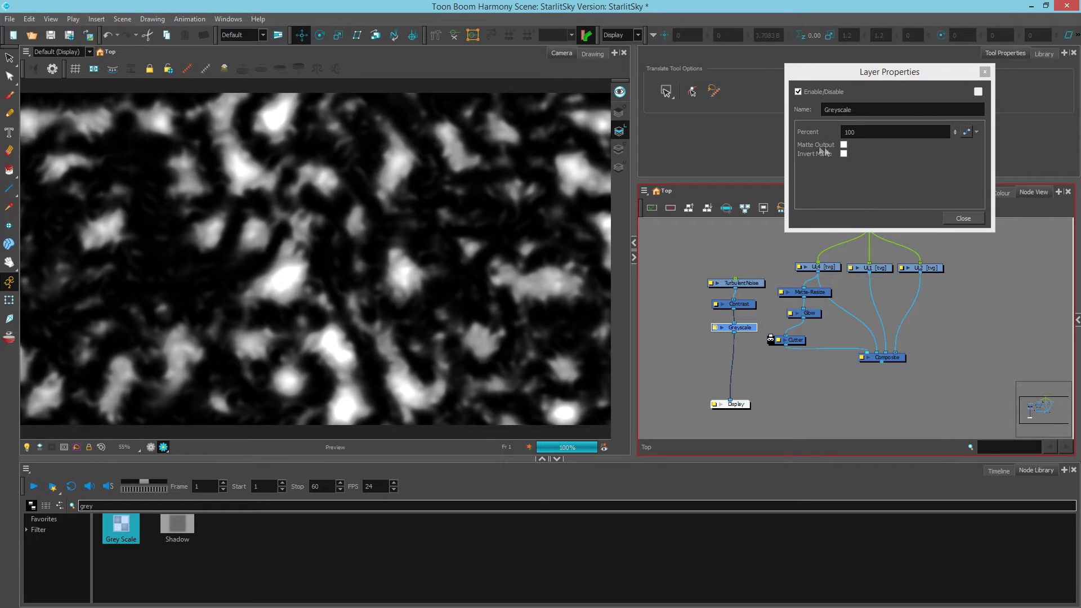
click(843, 146)
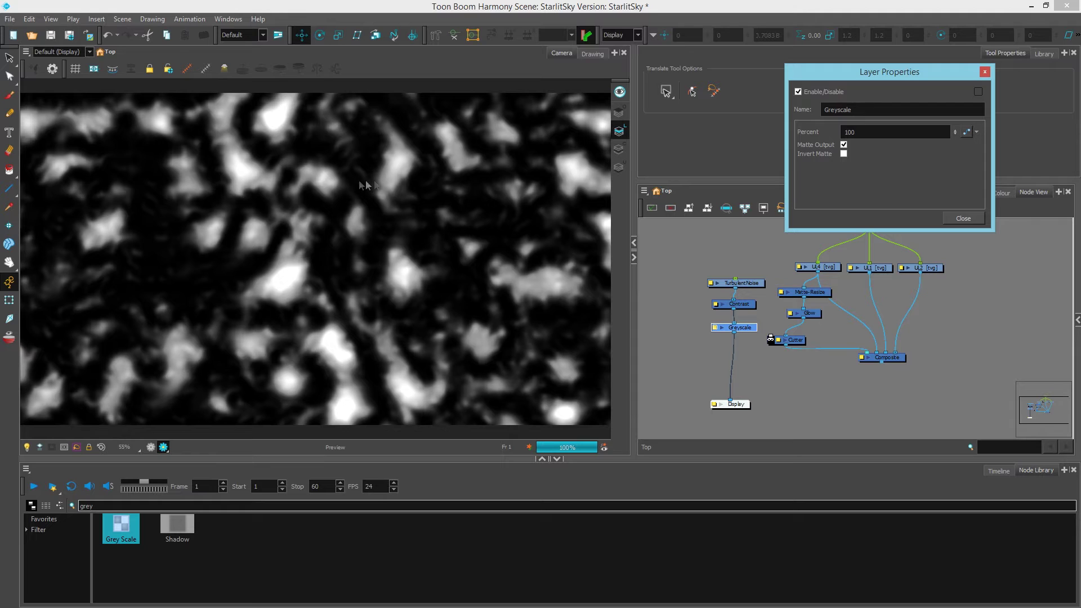
click(963, 219)
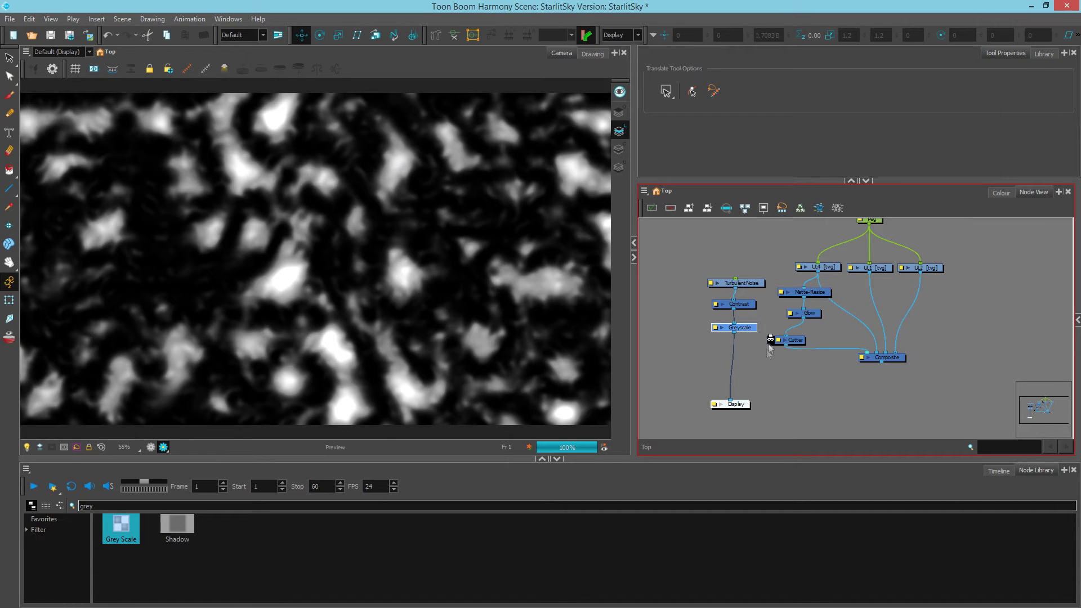
drag(880, 363, 889, 401)
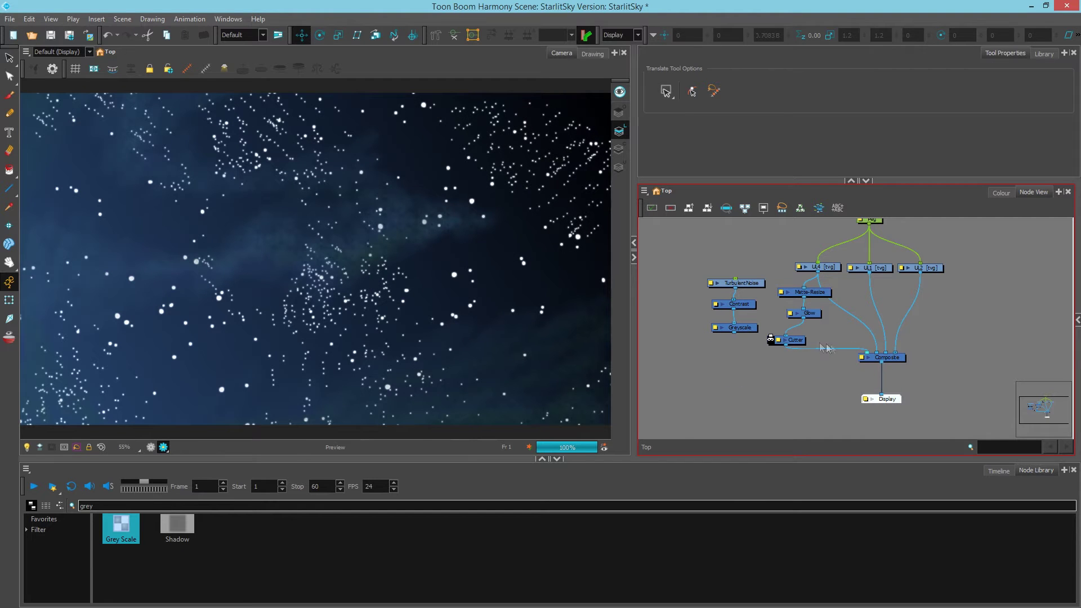
Move the three noise nodes up and left and nudge TurbulentNoise into place.
drag(706, 260, 734, 309)
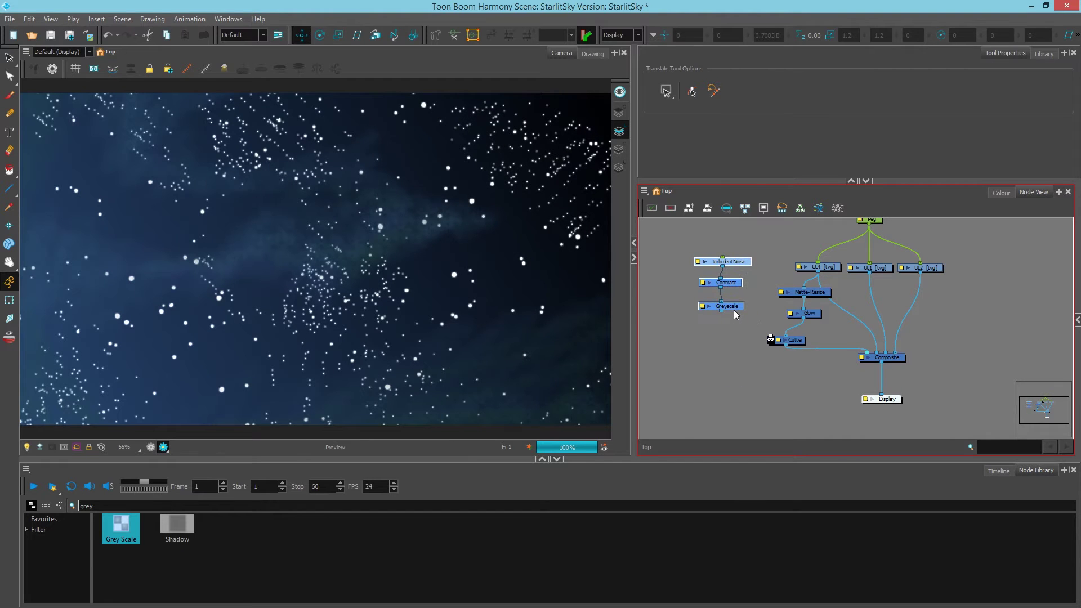
click(723, 317)
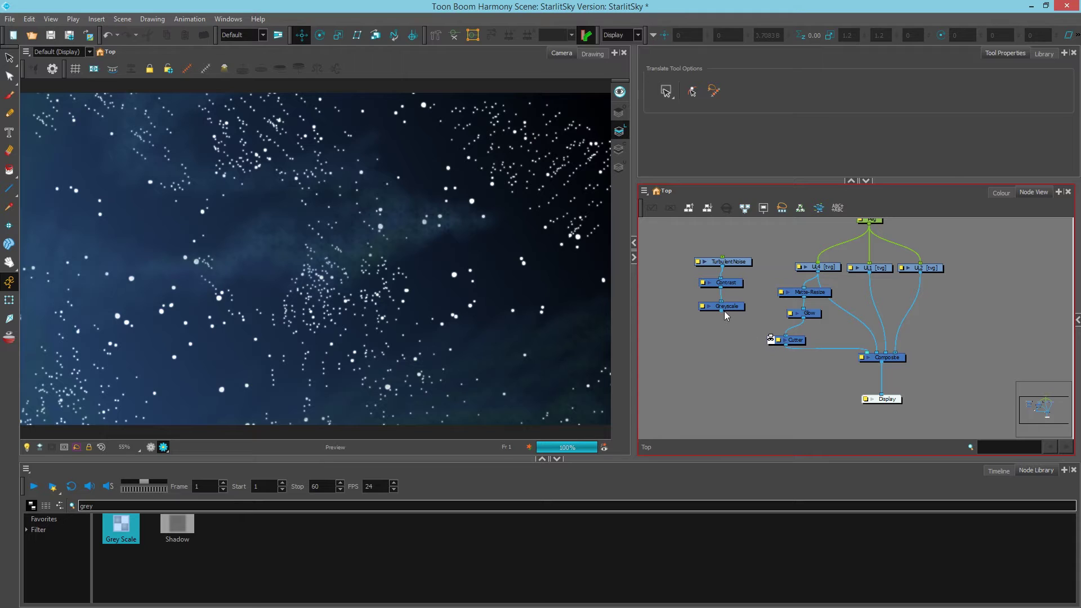
drag(738, 263, 735, 264)
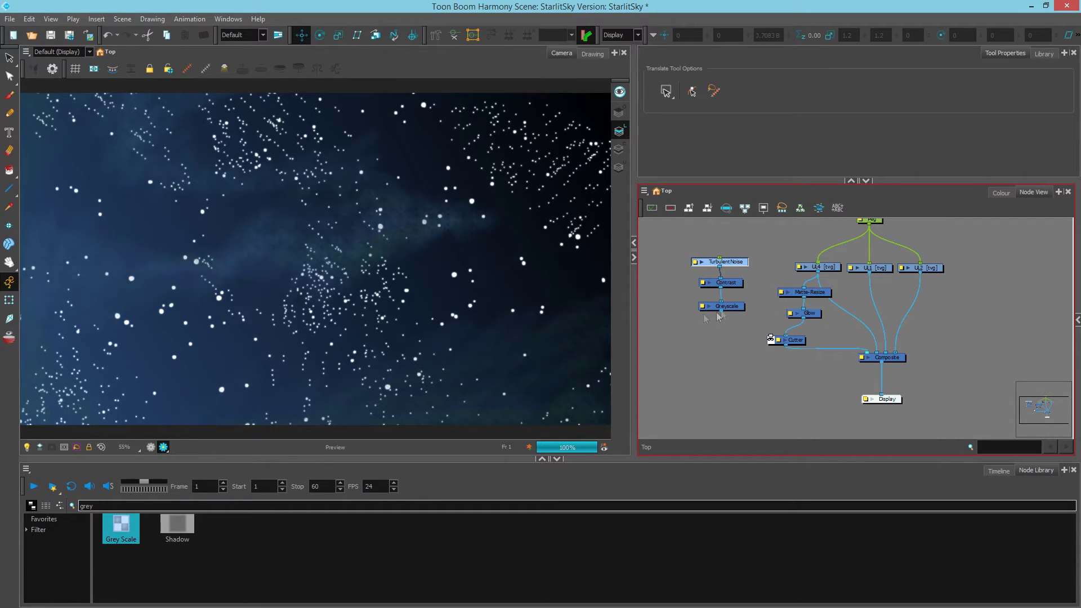
Link Greyscale's output into the Cutter's matte, restore the Cutter link, and preview Greyscale on Display.
drag(720, 312, 772, 339)
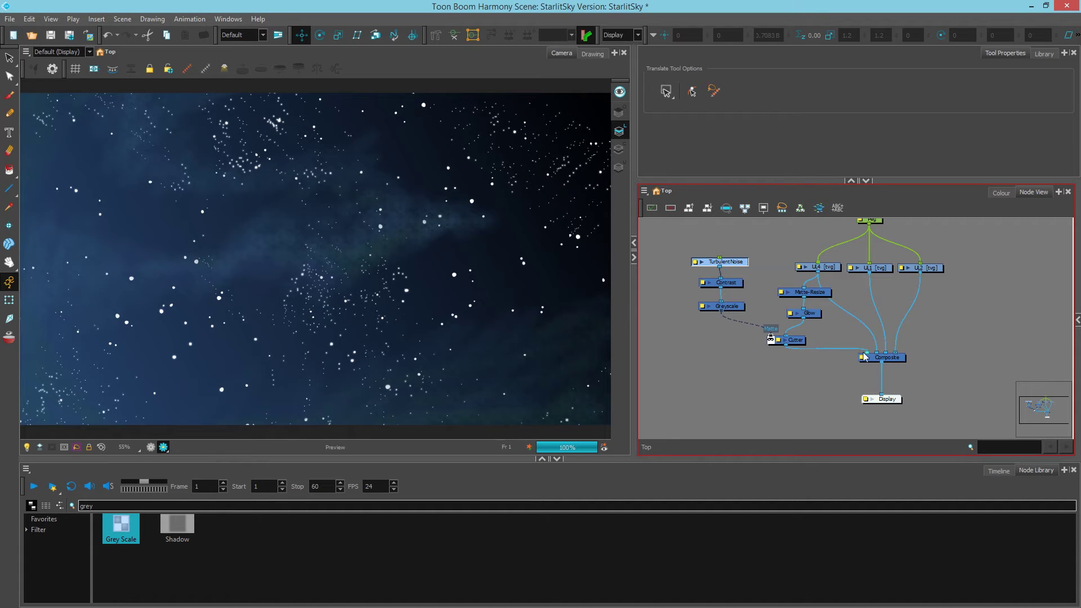
drag(869, 352, 844, 337)
key(ctrl+z)
key(ctrl+shift+z)
click(788, 377)
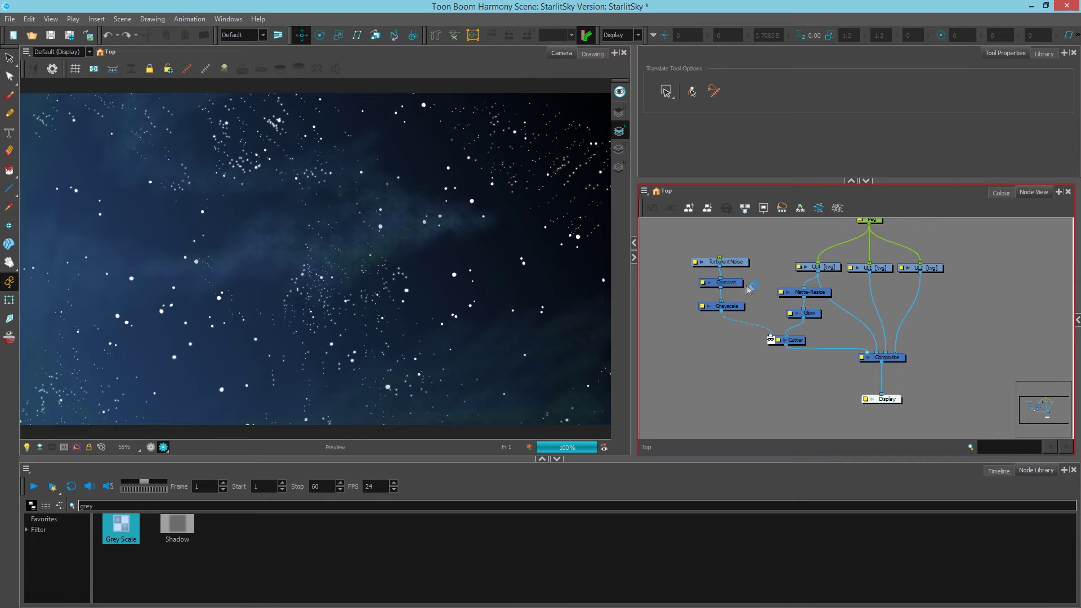
drag(739, 265, 741, 267)
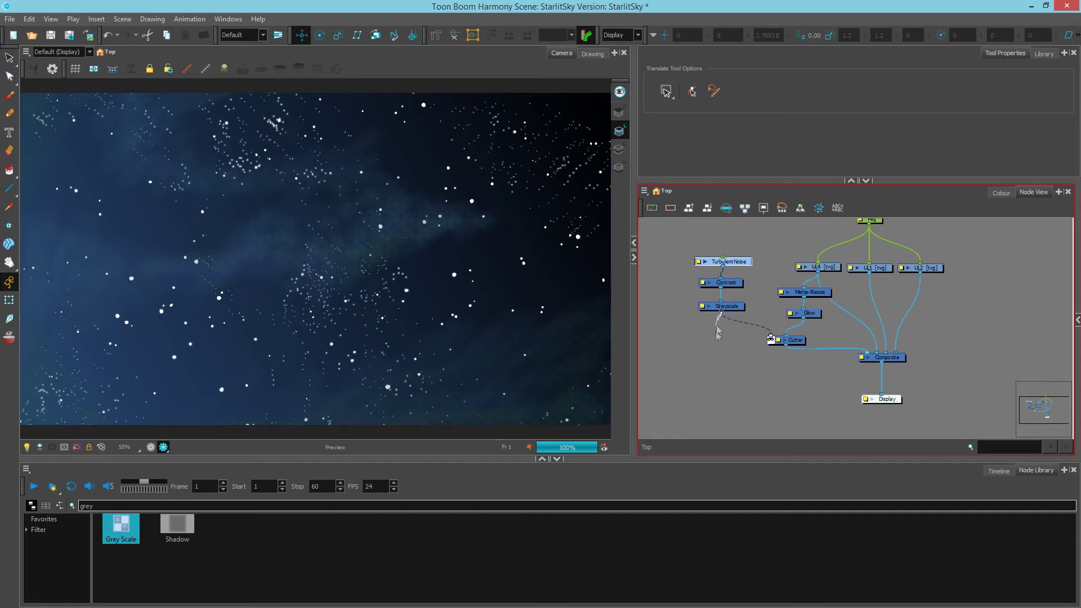
drag(721, 310, 735, 398)
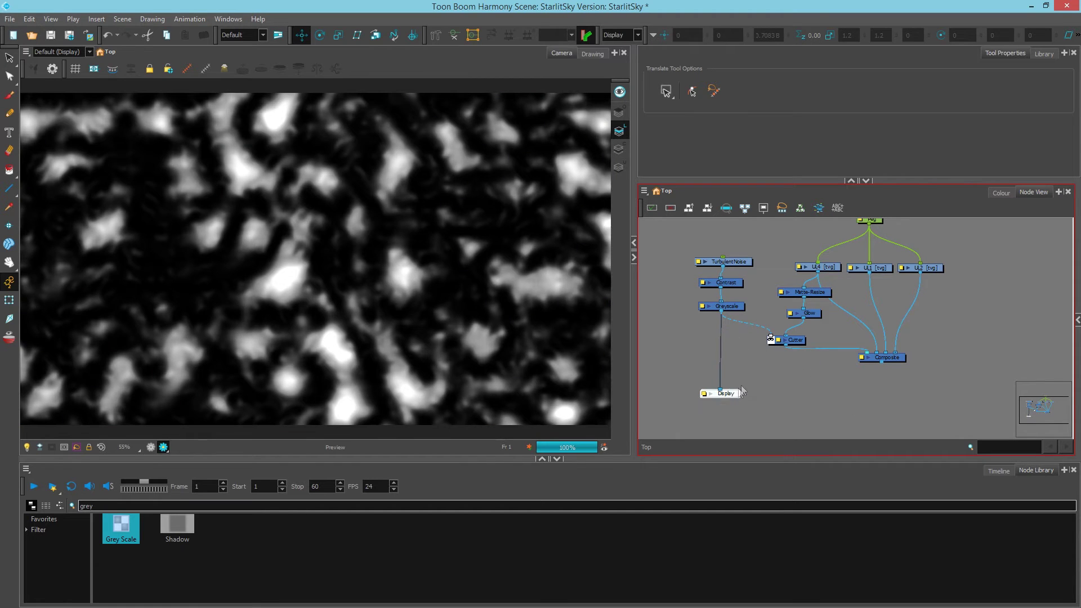
Preview the noise matte, scrub the timeline to frame 55 and back to 1, and expand TurbulentNoise's parameters.
click(741, 265)
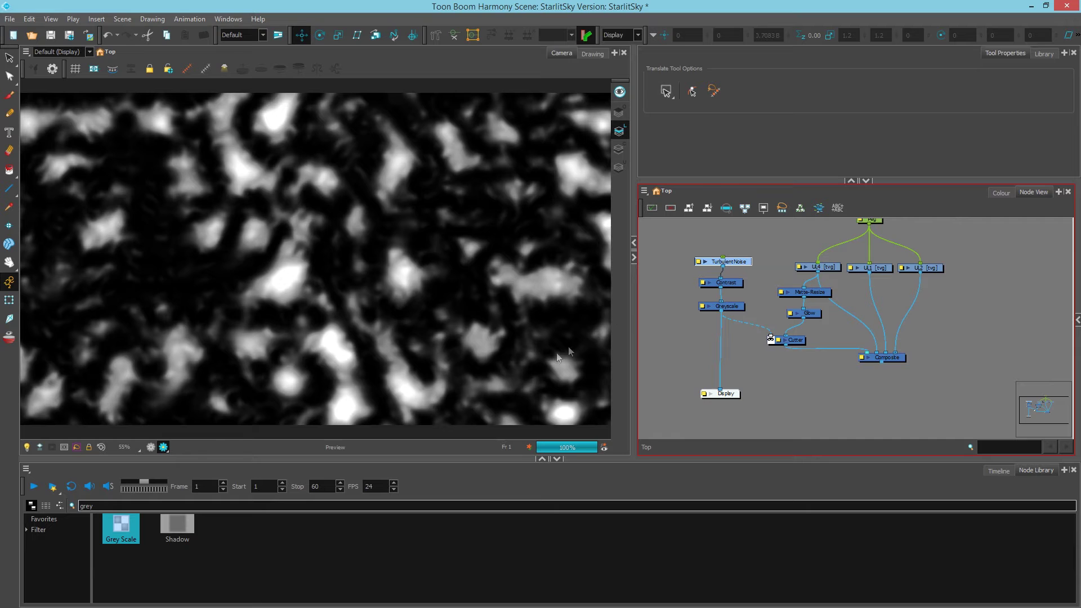
click(999, 470)
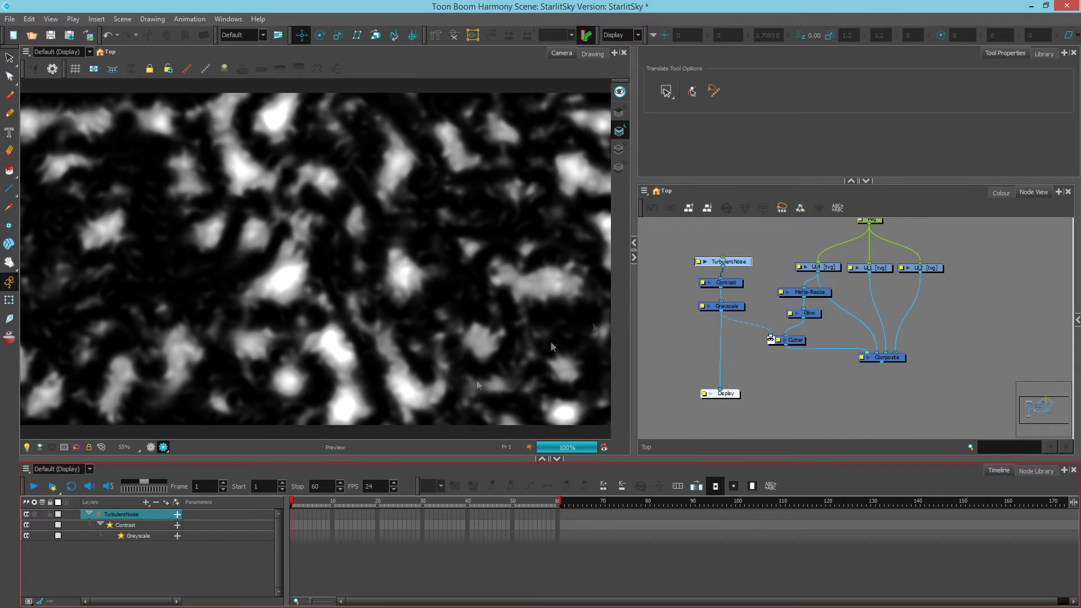
click(341, 502)
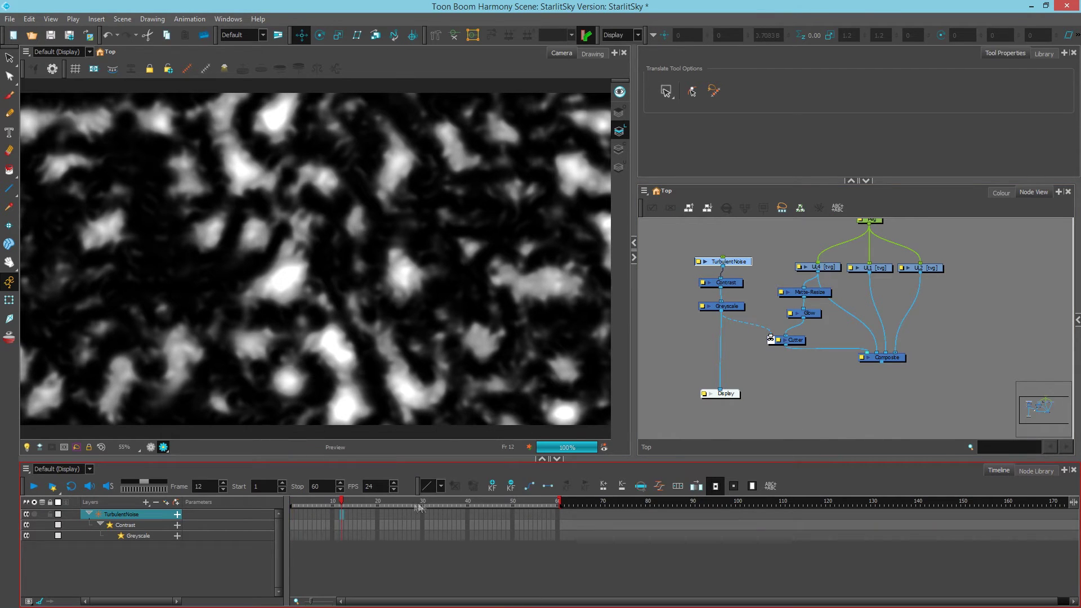
drag(458, 503, 535, 502)
click(295, 502)
drag(745, 262, 743, 260)
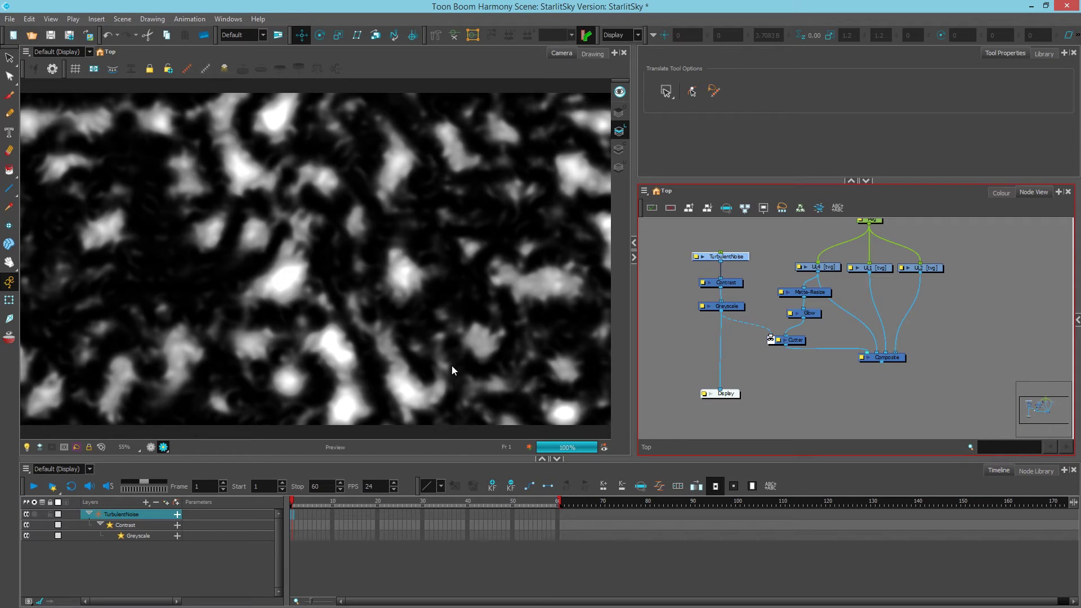
click(176, 515)
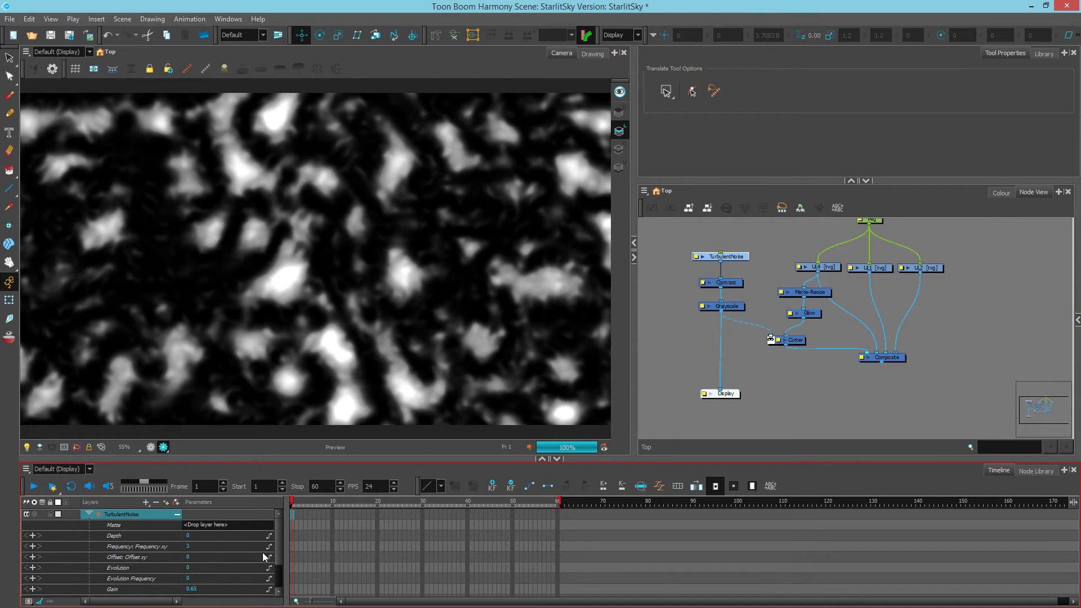
Set an Evolution keyframe on TurbulentNoise at frame 1.
scroll(278, 542, down, 2)
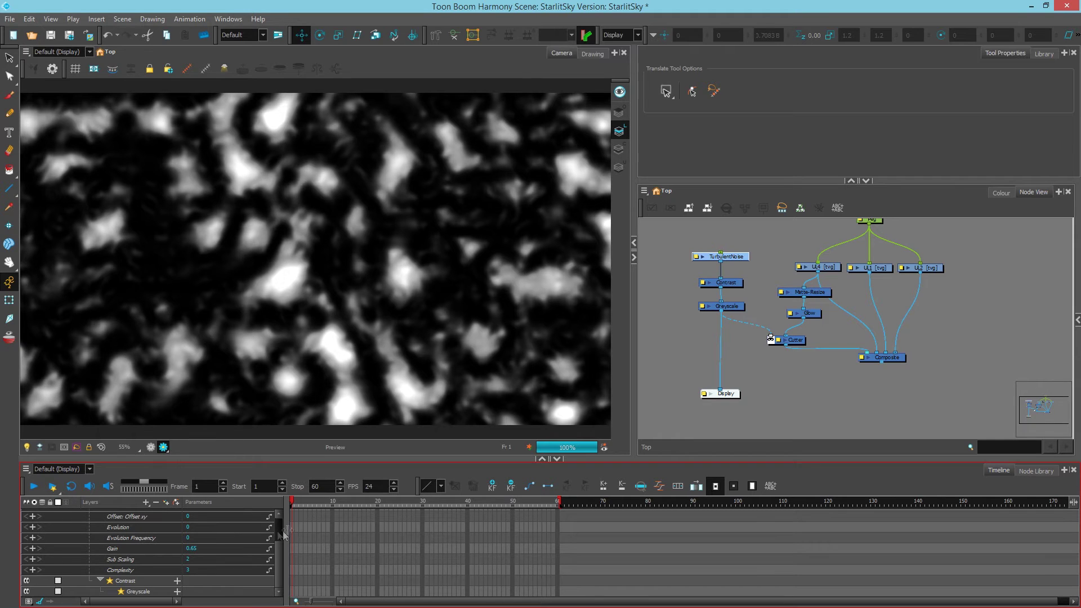
click(293, 528)
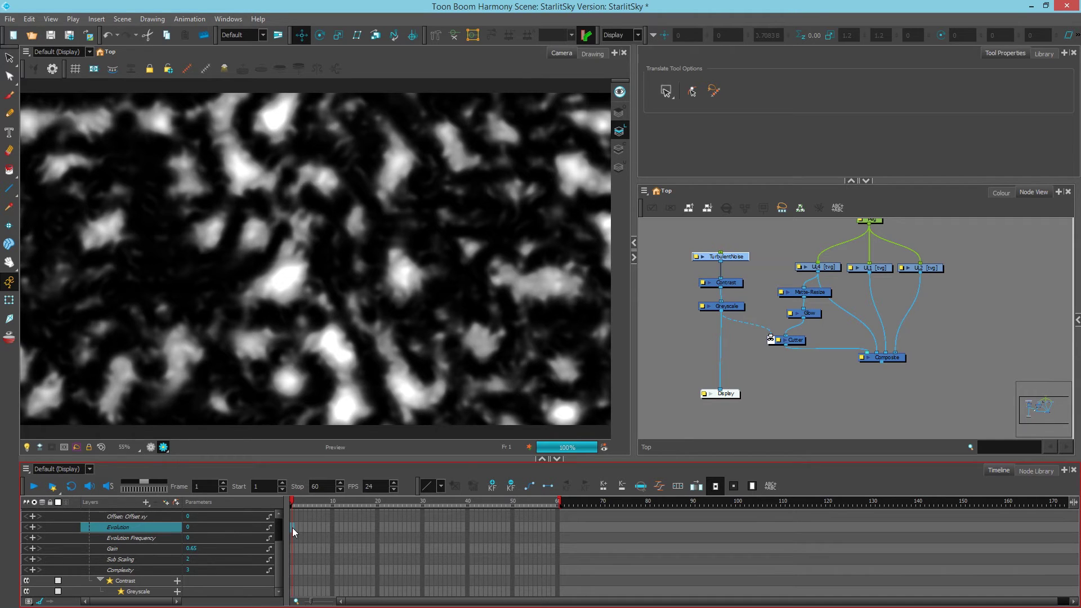
right_click(292, 528)
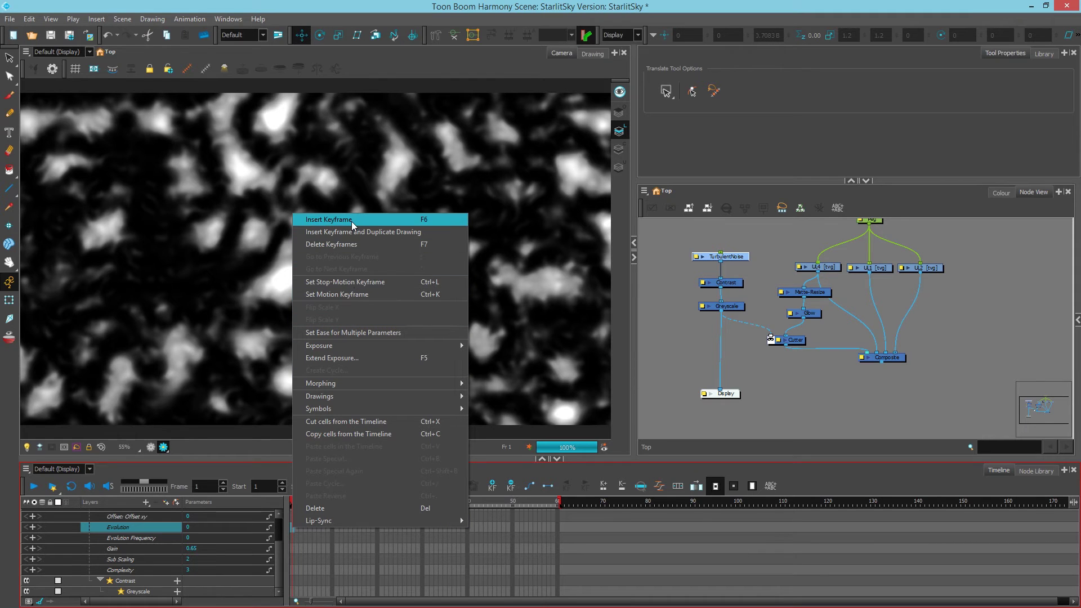
click(432, 220)
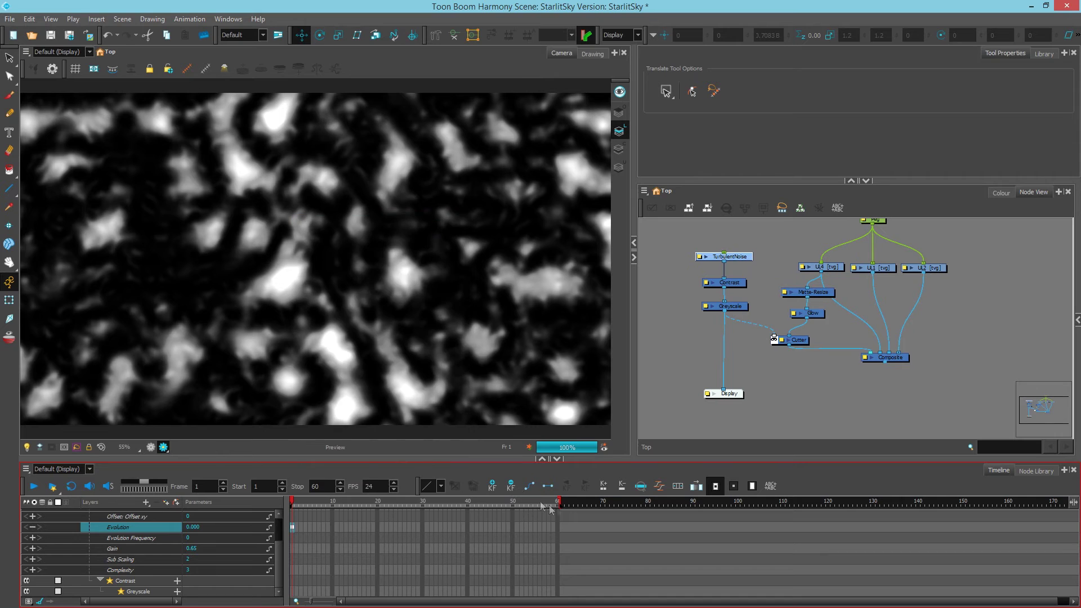
Add an Evolution keyframe at frame 60 with value 1.
click(559, 526)
key(F6)
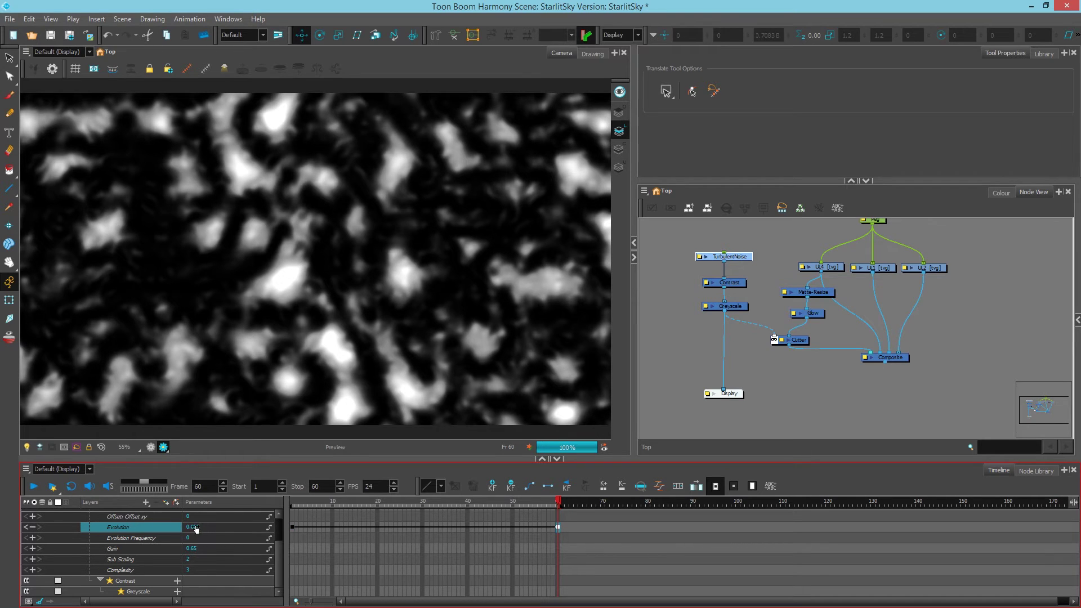
double_click(193, 527)
text(1)
key(Return)
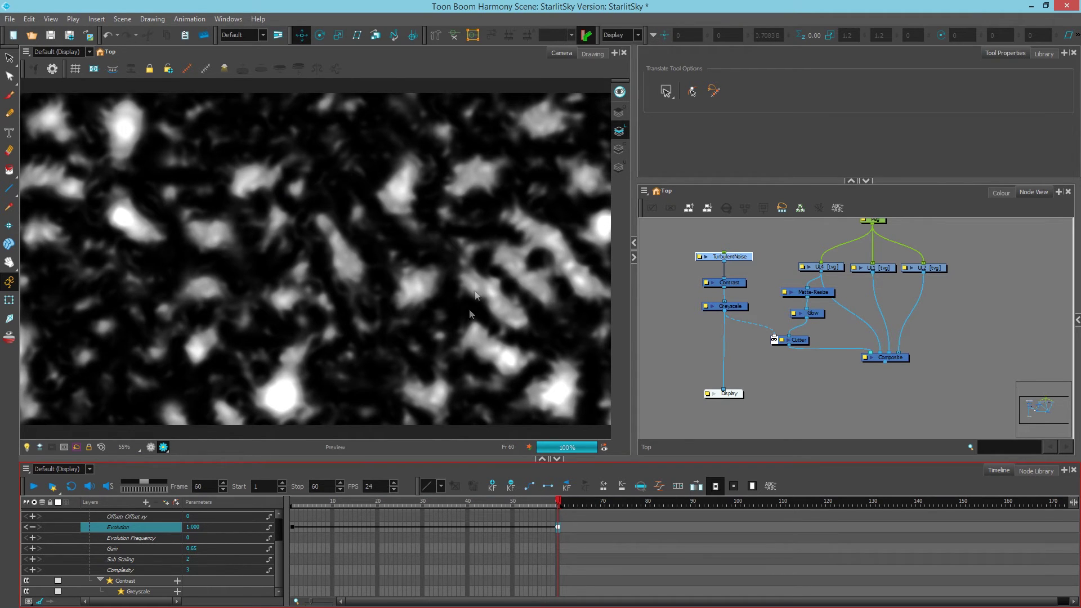
Step back through the frames to frame 1 and reconnect Display to the Composite.
click(483, 502)
click(404, 502)
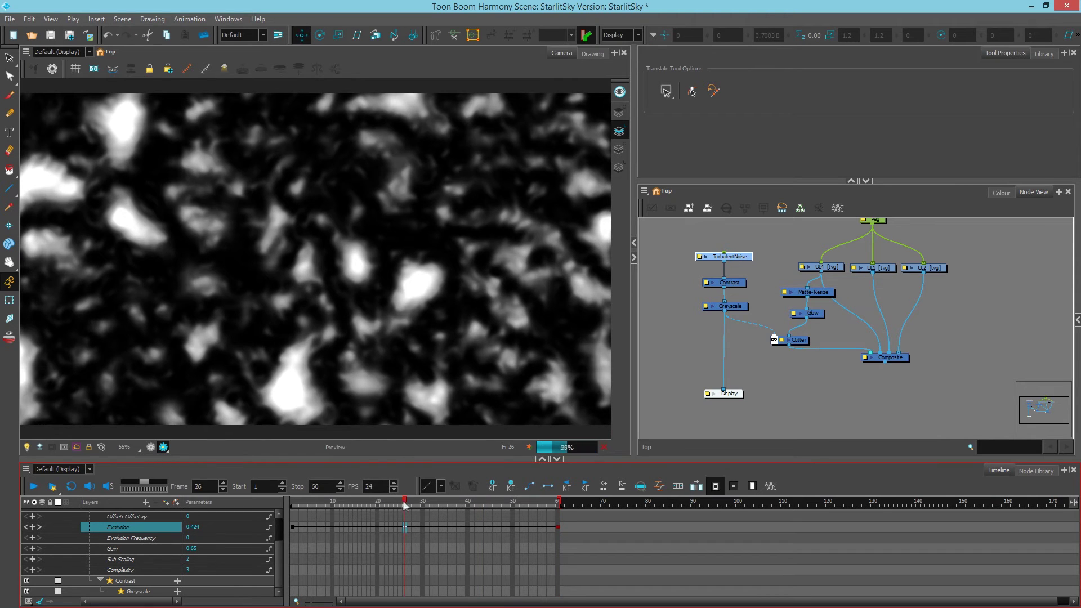
click(373, 498)
click(326, 498)
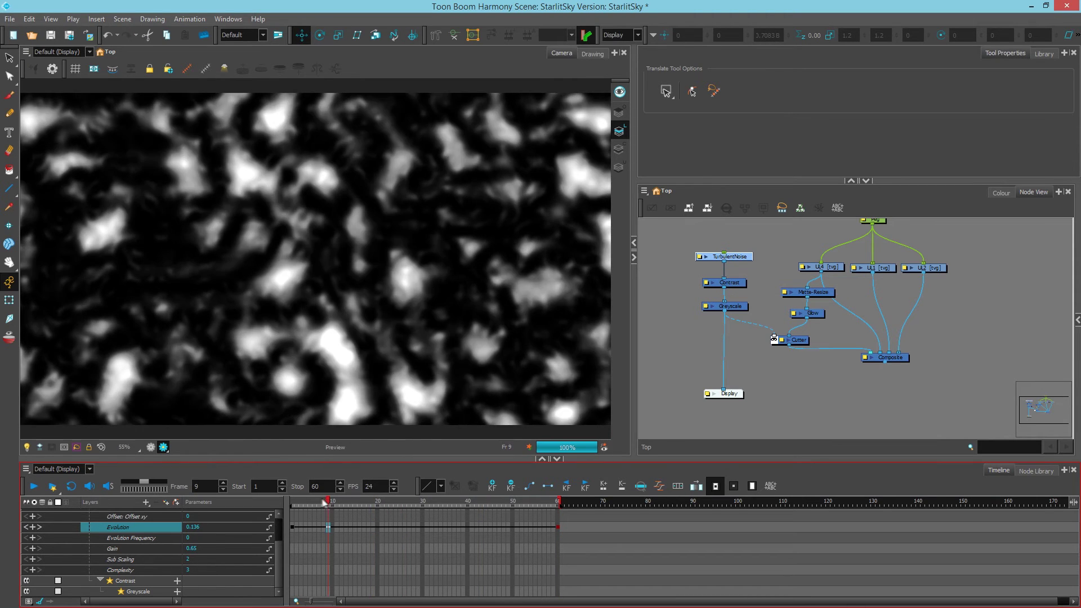
click(305, 502)
click(292, 501)
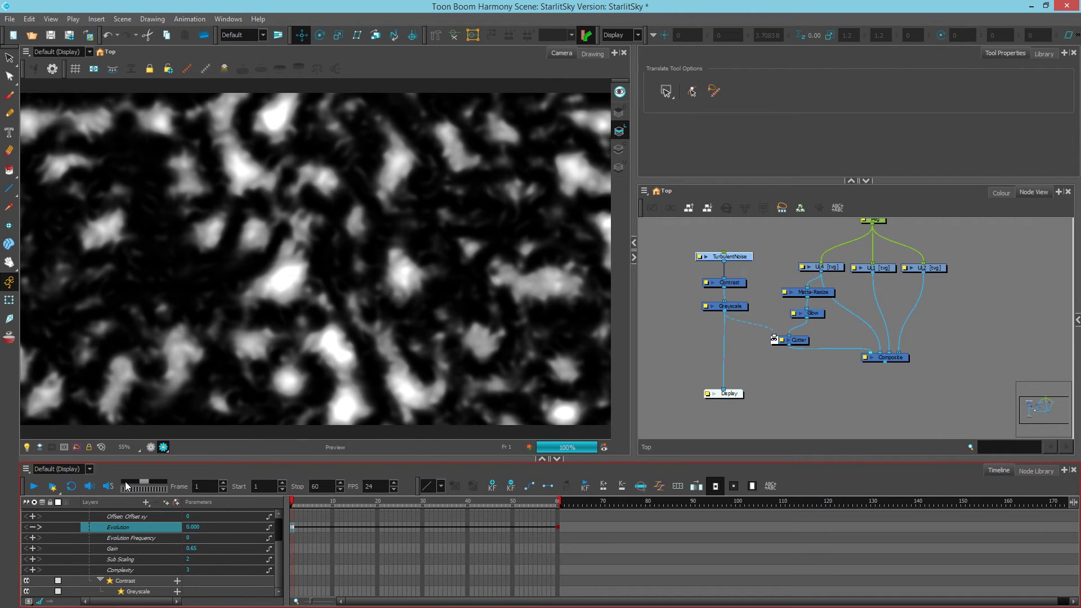
drag(737, 394, 878, 409)
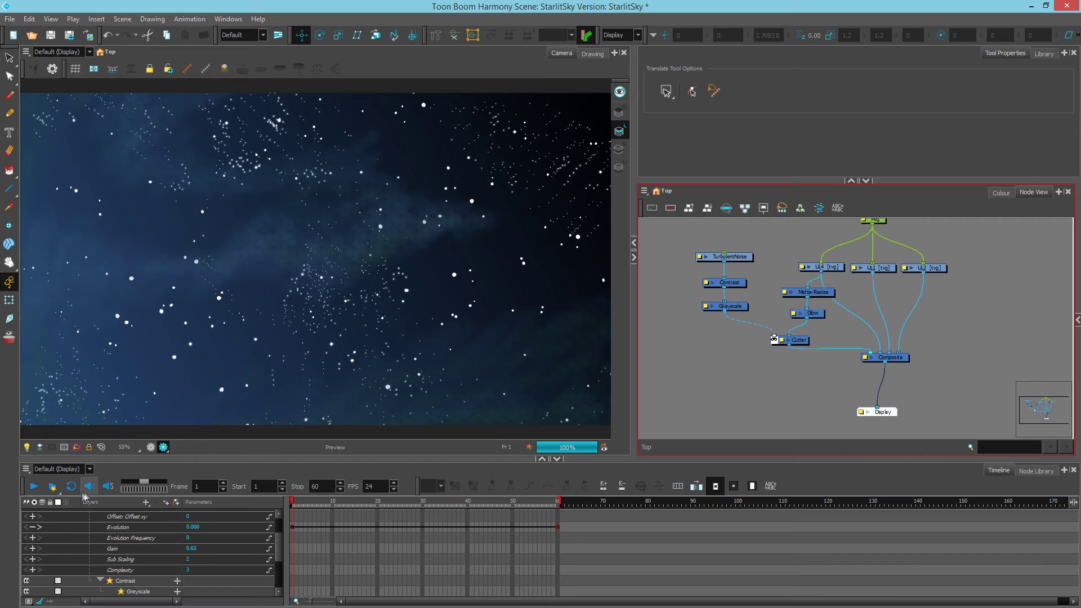
Render the 60-frame StarlitSky sequence and open it in Harmony Play.
click(52, 487)
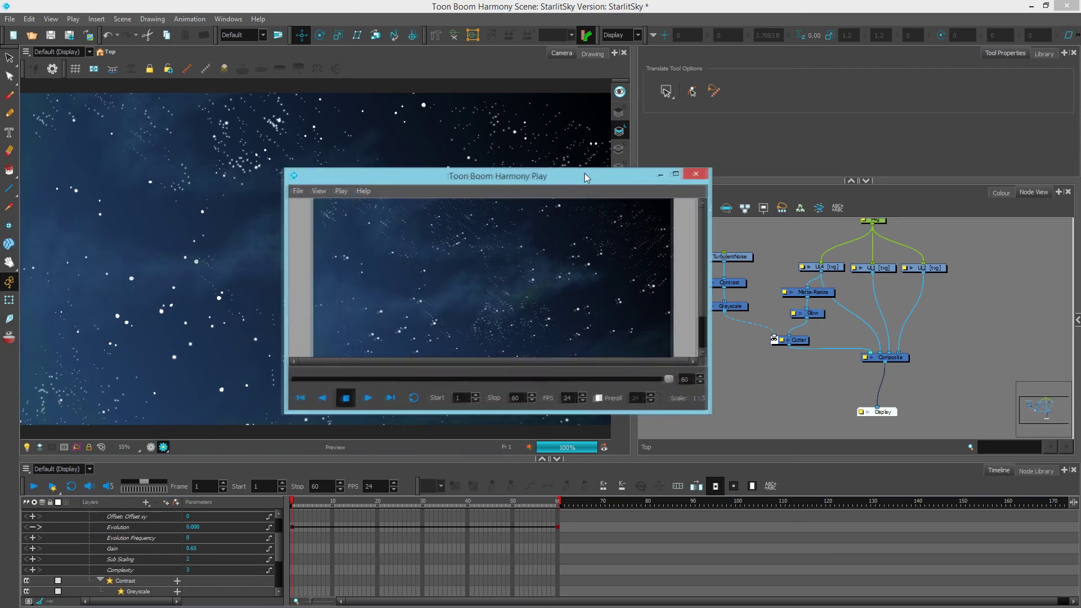
Maximise Harmony Play, zoom to 1:2, and play the starry sky on a loop.
double_click(584, 173)
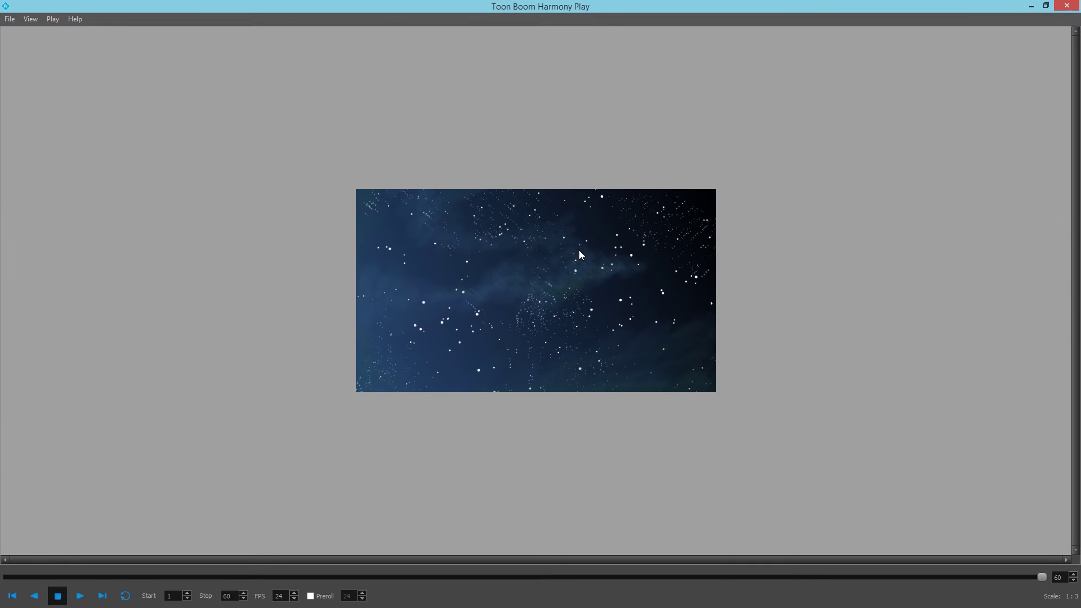
scroll(264, 514, up, 1)
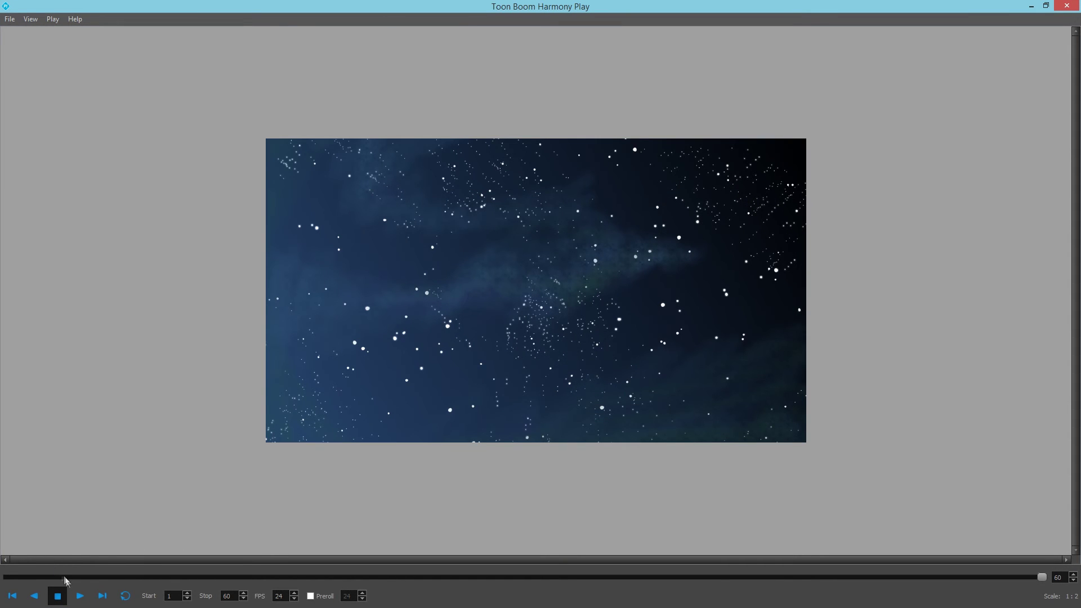
click(125, 596)
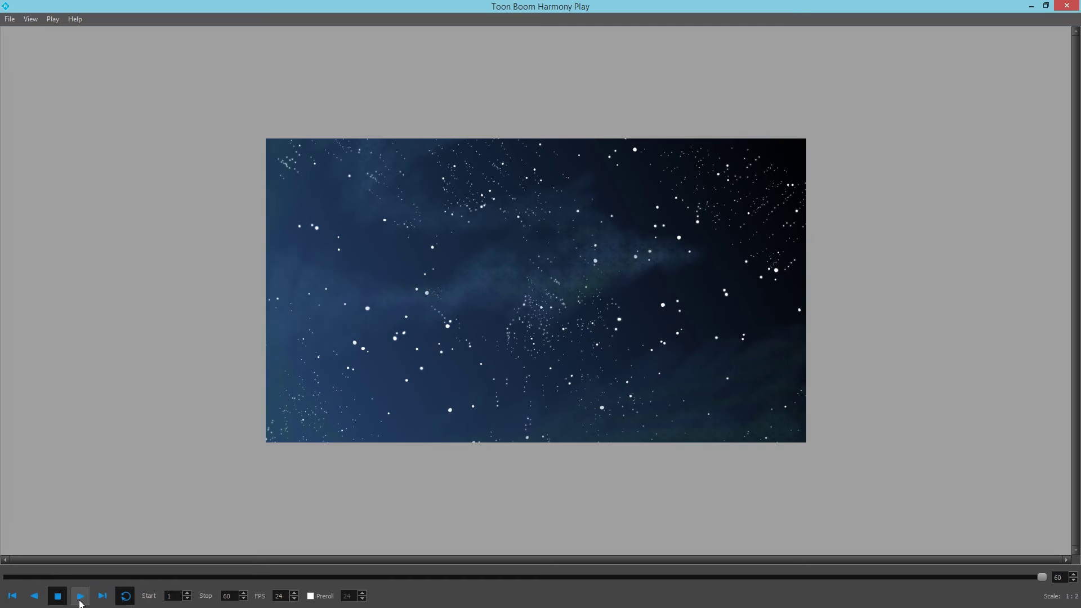
click(79, 601)
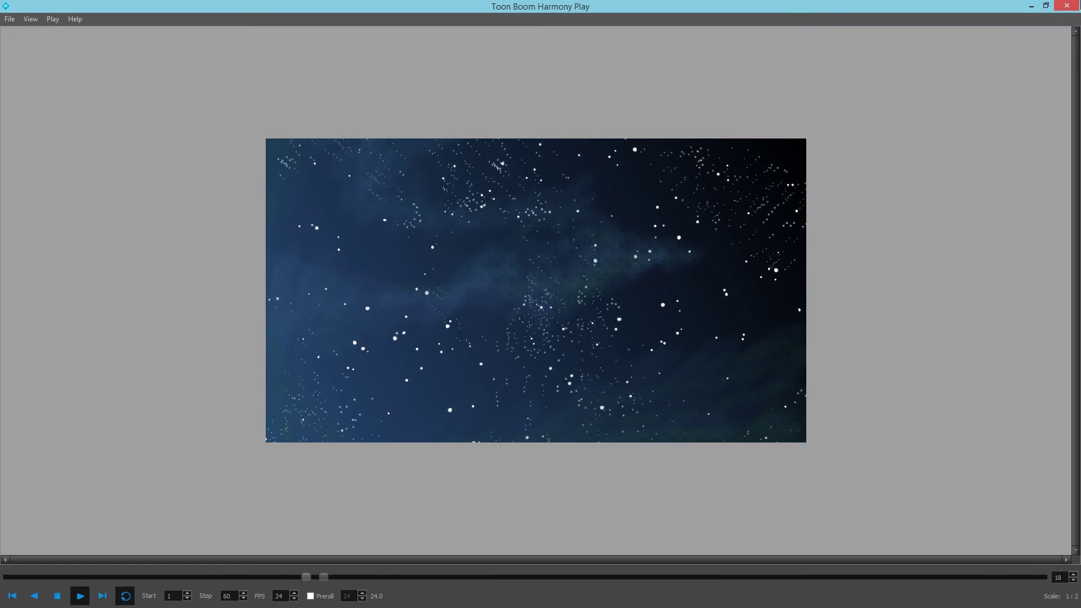
Close Harmony Play and disable the UL4 star node so only the nebula shows.
click(1066, 5)
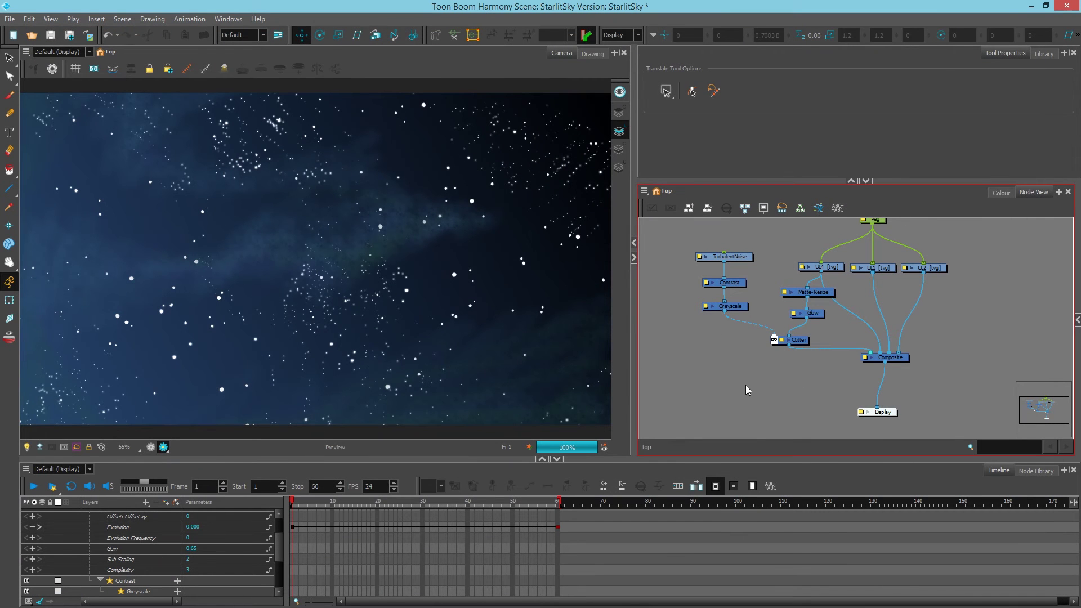
click(163, 447)
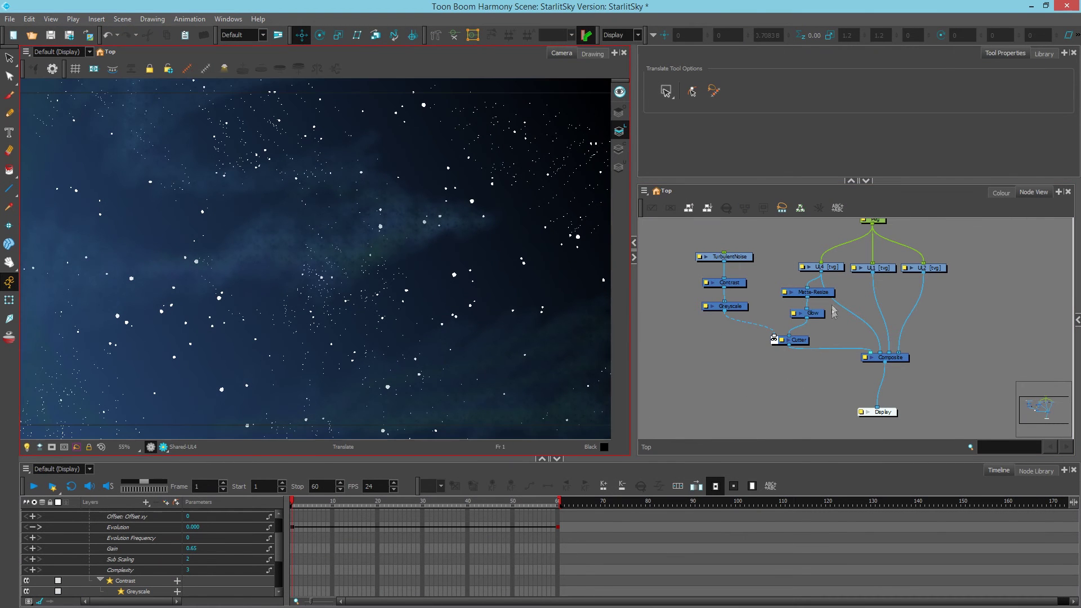
click(837, 270)
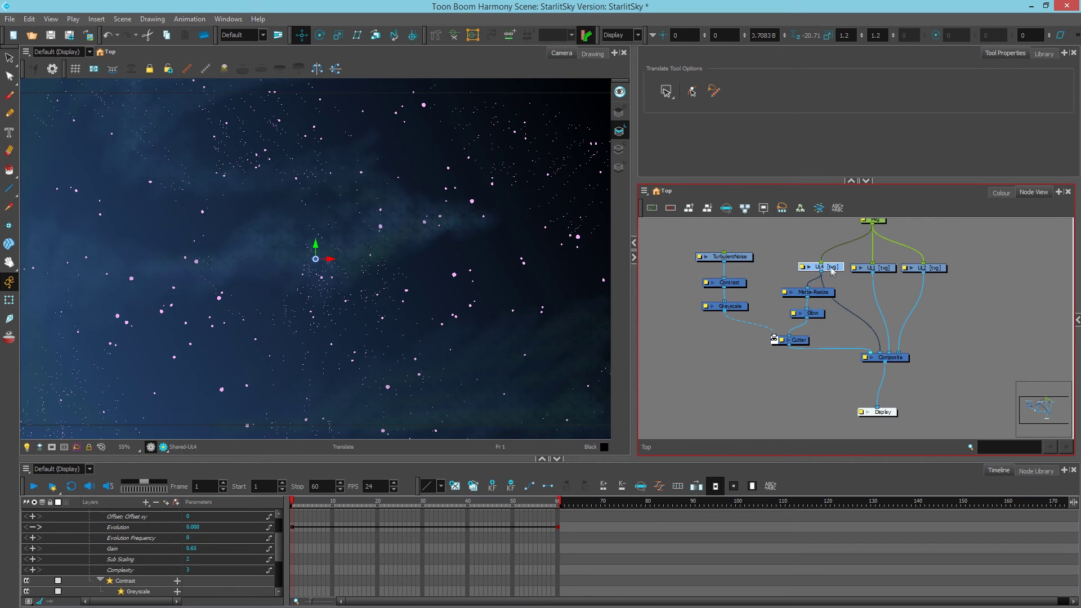
key(d)
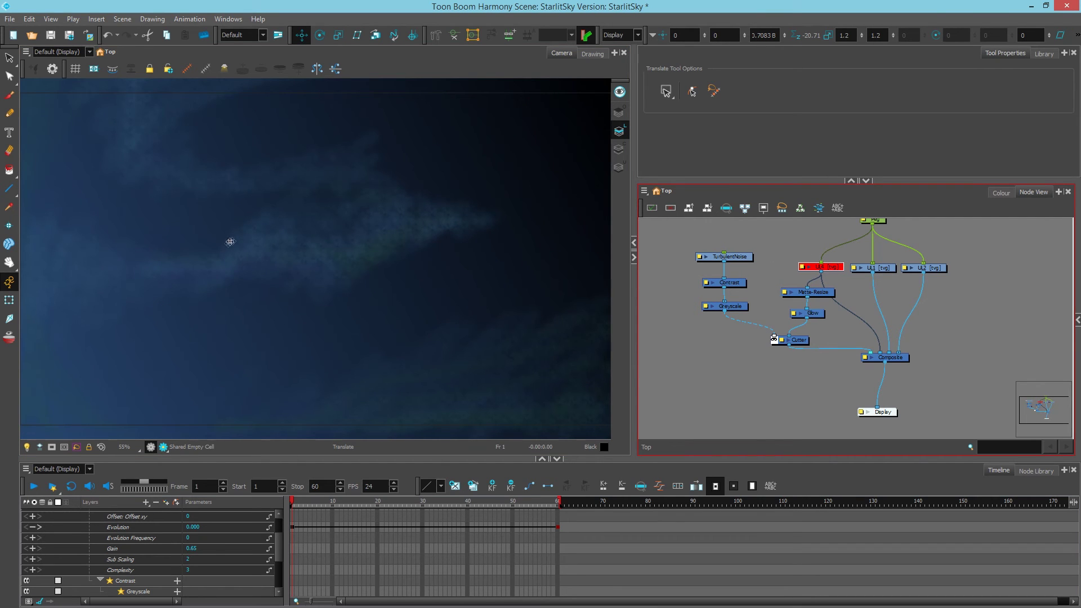
Inspect the UL2 and UL1 layers and bring up the Node Library.
click(933, 269)
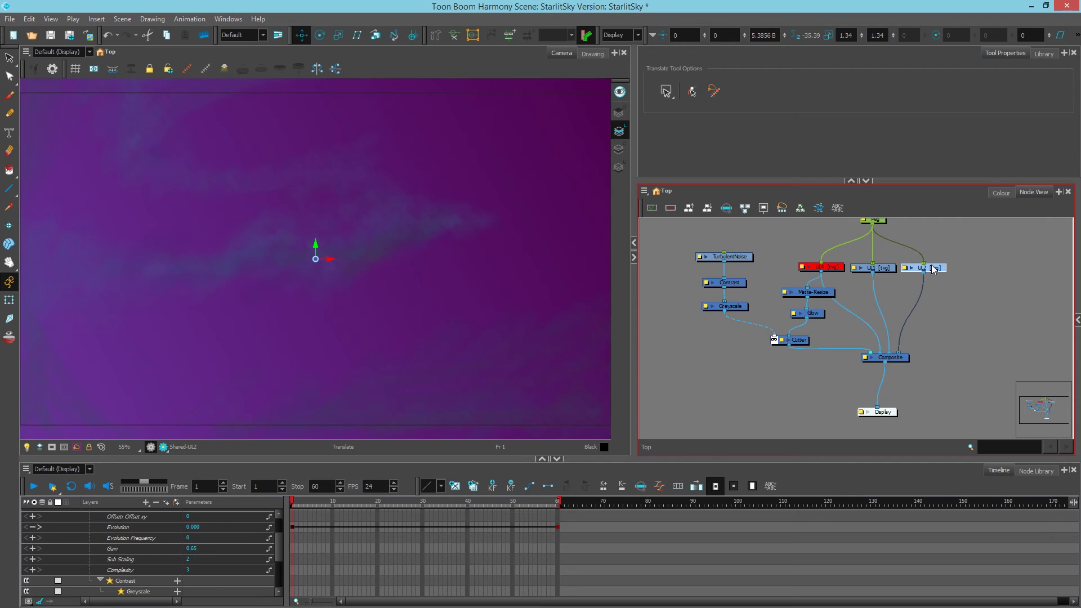
click(870, 269)
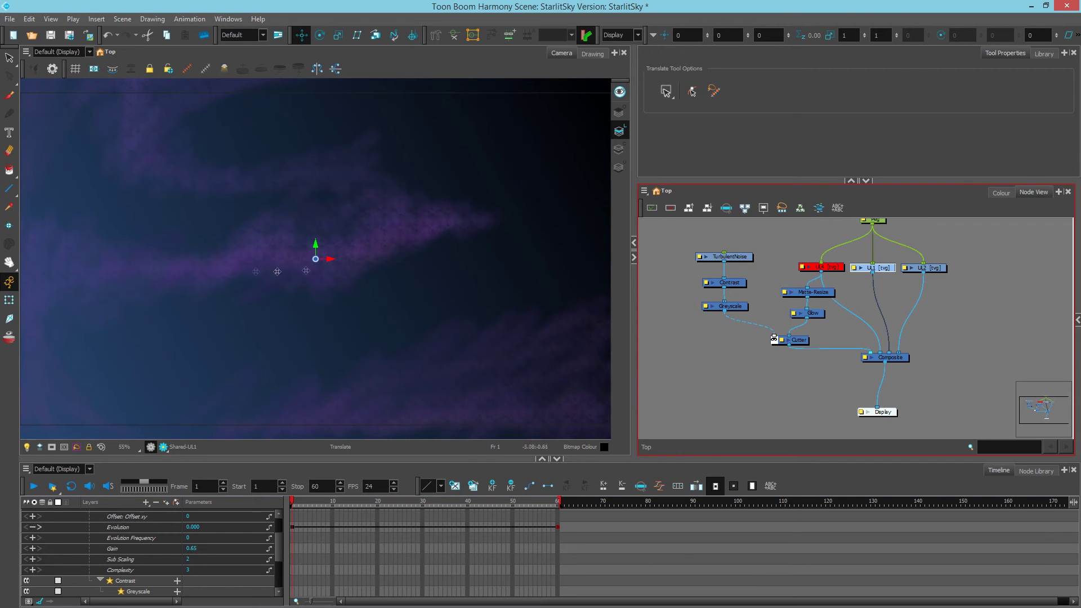
click(795, 328)
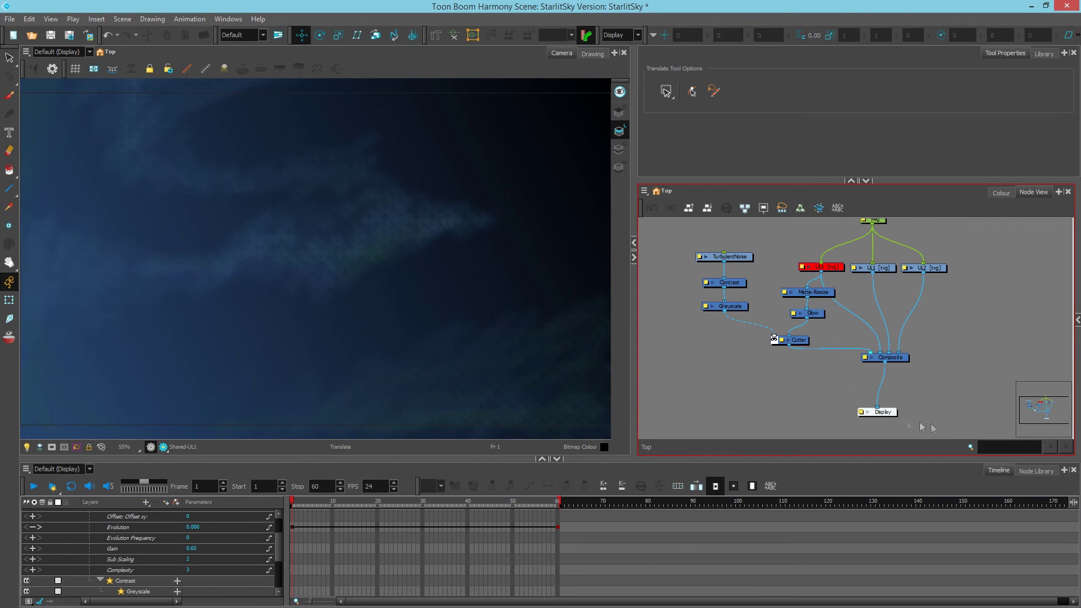
click(1036, 471)
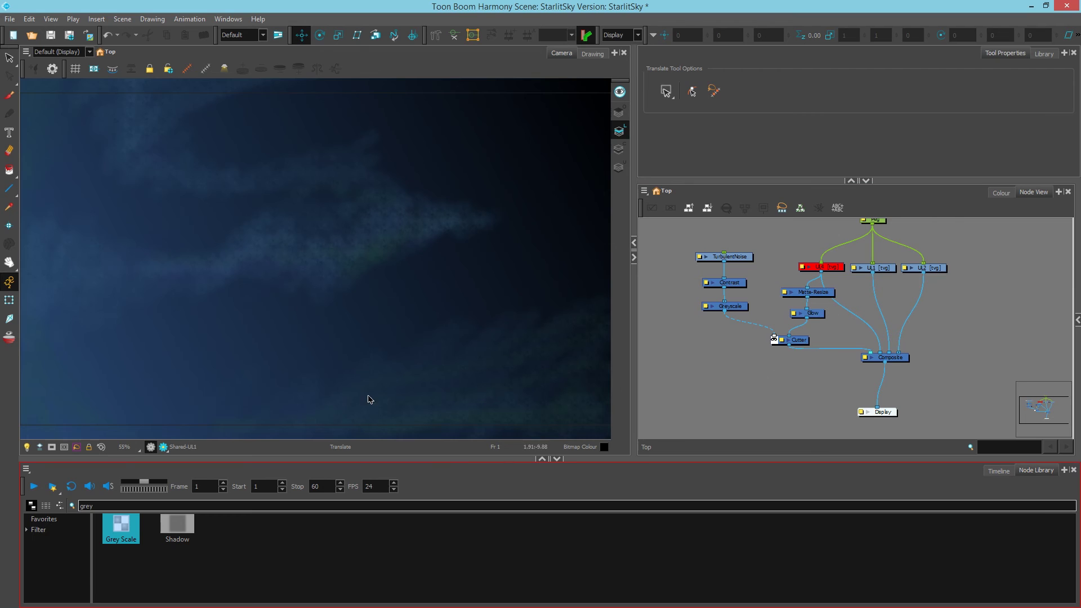
Insert a Refract node between UL1 and Composite, feeding Greyscale's output into its Matte port.
double_click(115, 505)
text(refr)
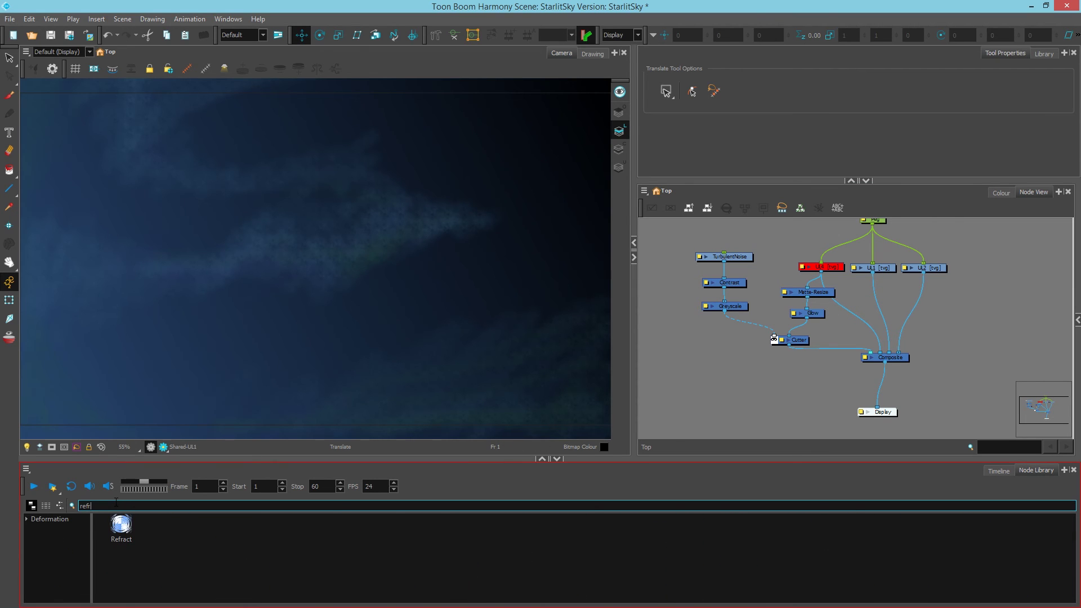
text(act)
drag(129, 528, 906, 318)
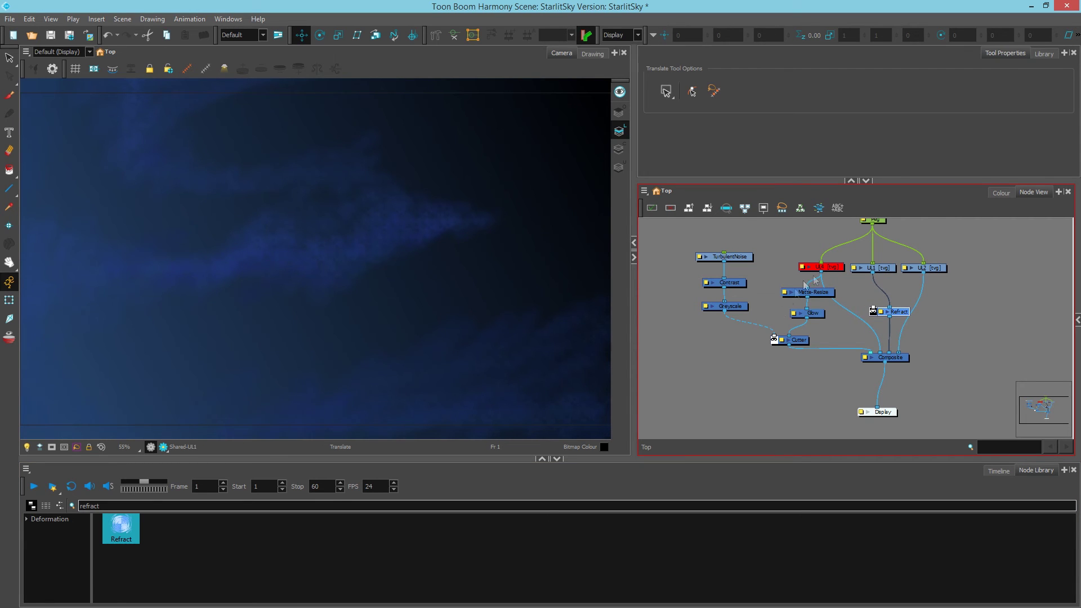
click(956, 354)
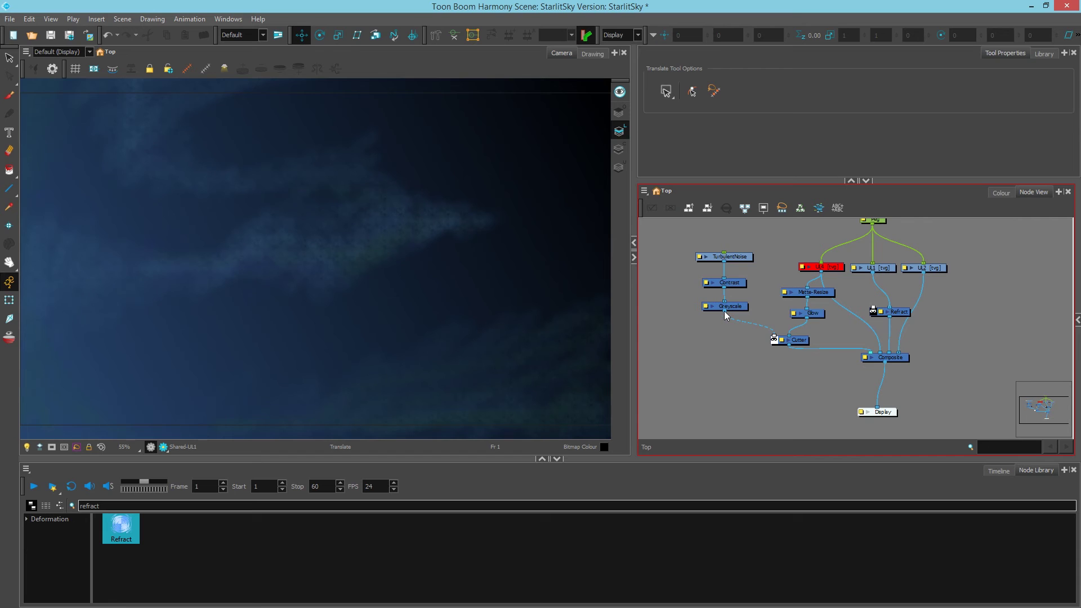
drag(724, 313, 873, 309)
click(892, 268)
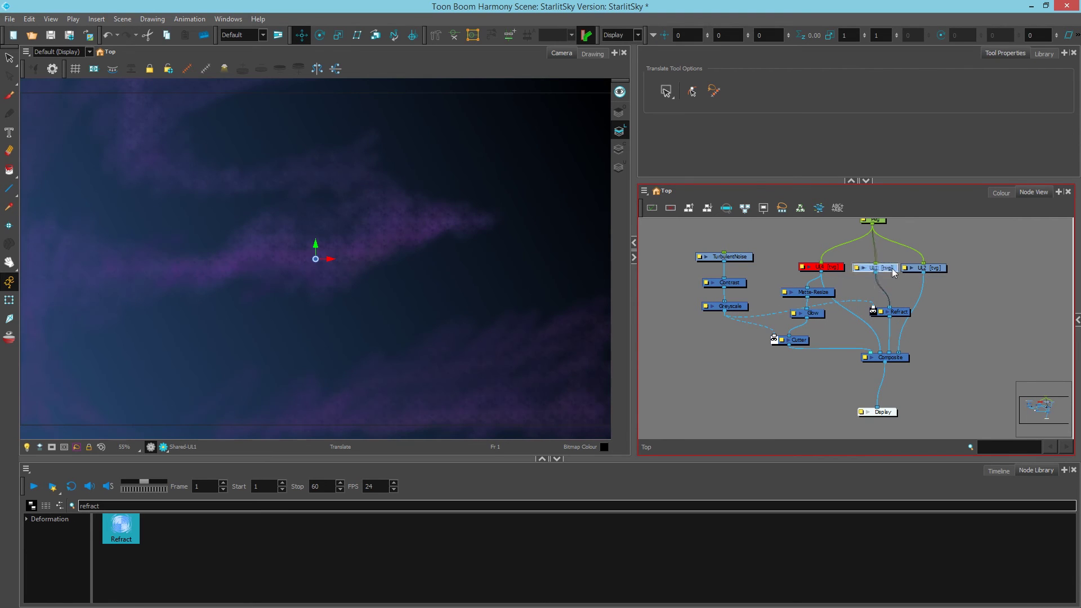
Give the Refract node Intensity 20 and Height 10, then close its properties.
double_click(882, 314)
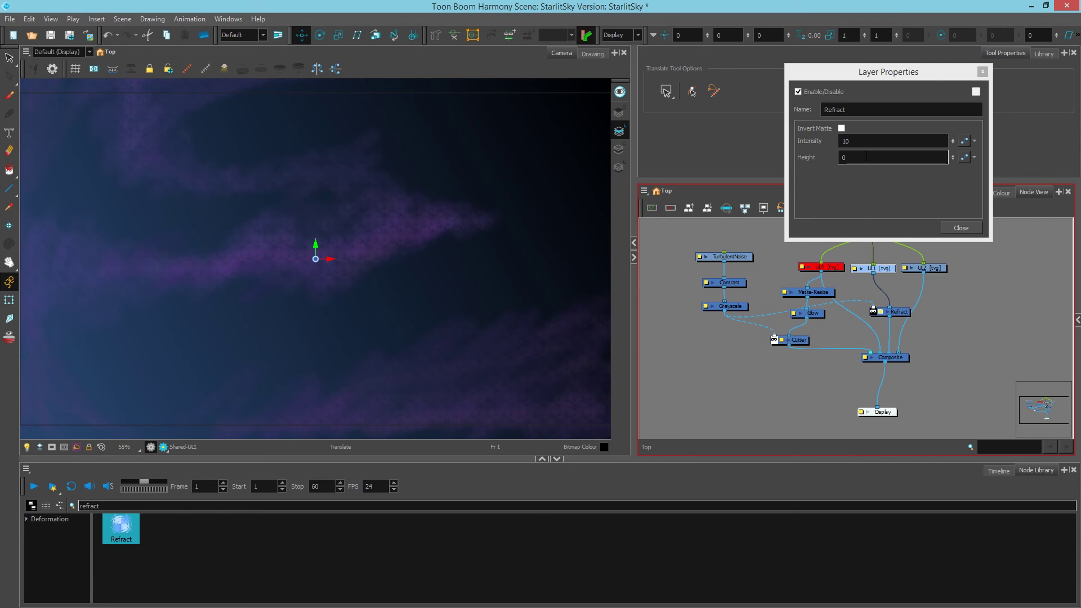
click(823, 143)
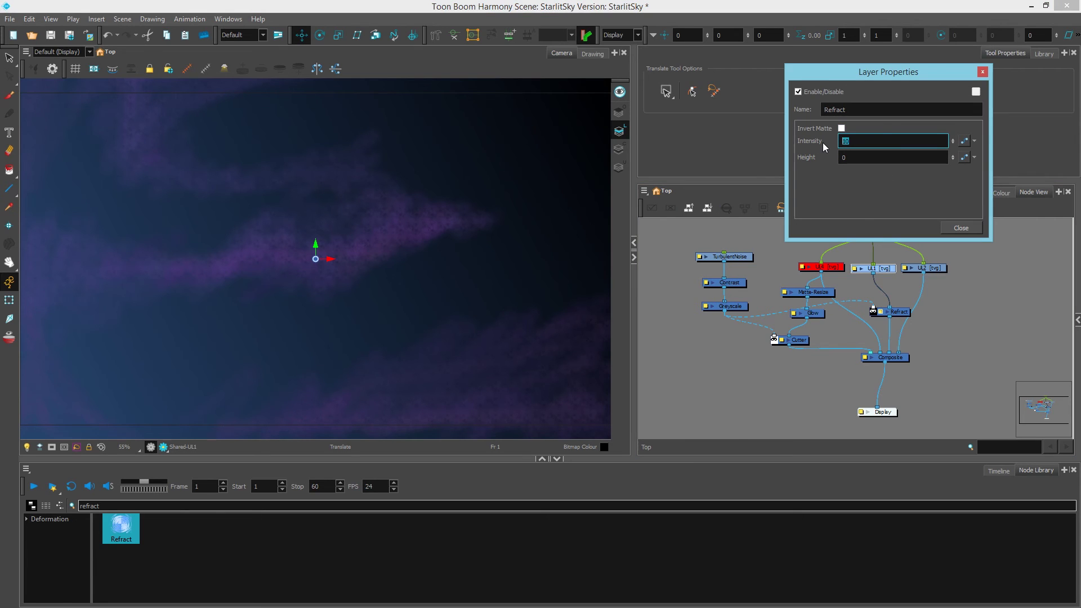
text(20)
key(Tab)
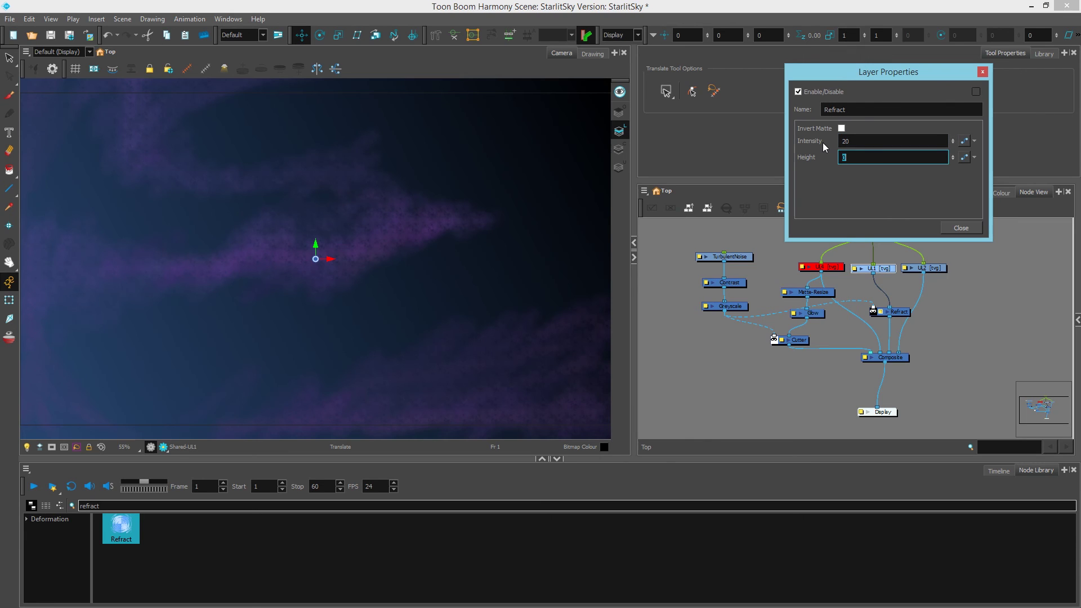
click(958, 230)
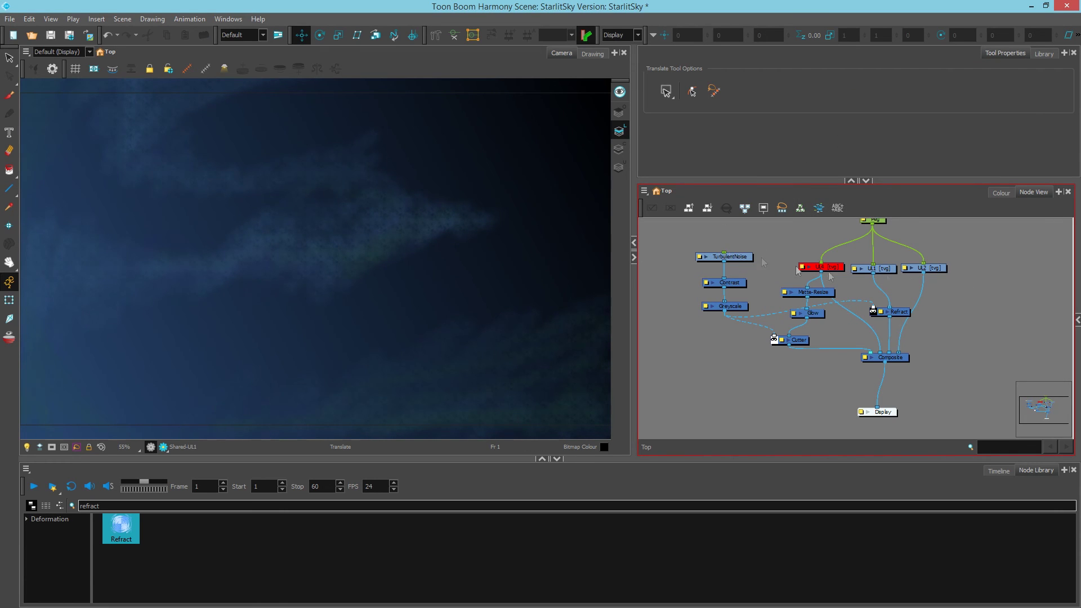
Move the Refract node slightly up and left in the Node View.
drag(897, 313, 886, 305)
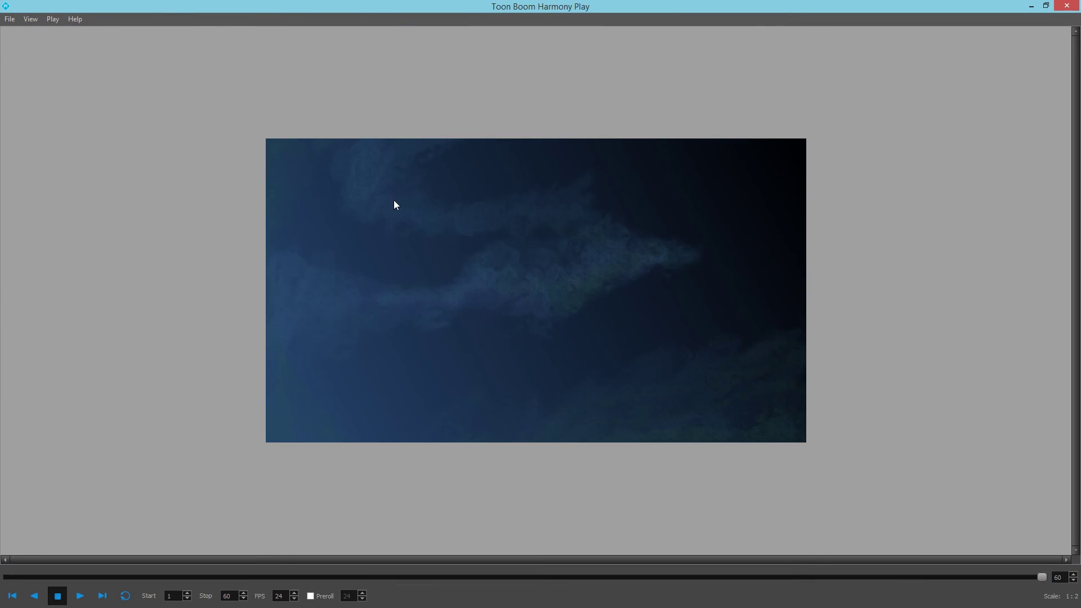
Turn on Loop and play the refract-distorted nebula render at 24 fps in Harmony Play.
click(125, 596)
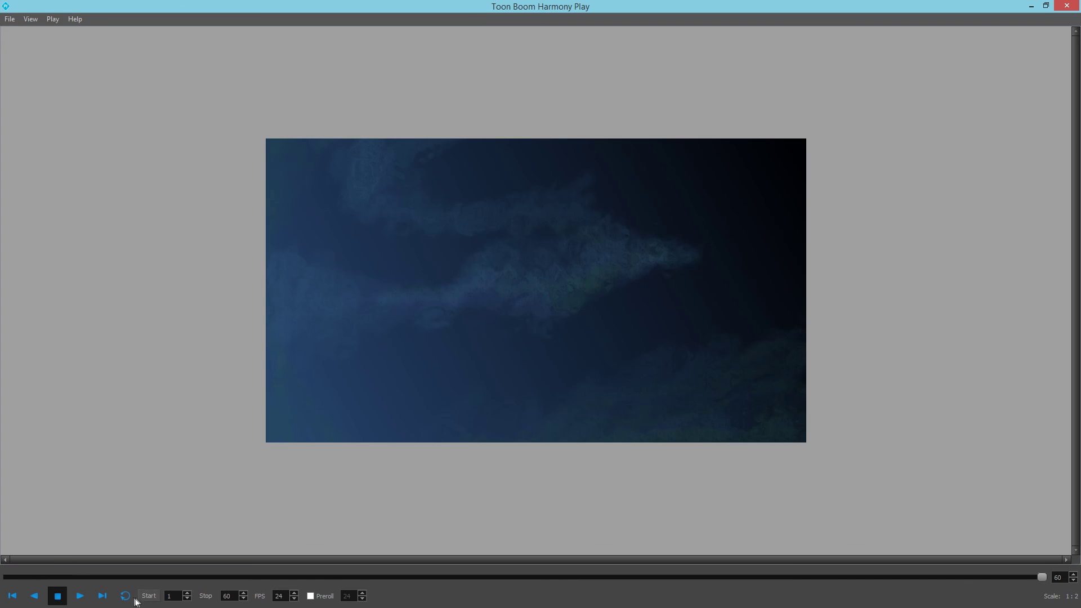
click(80, 597)
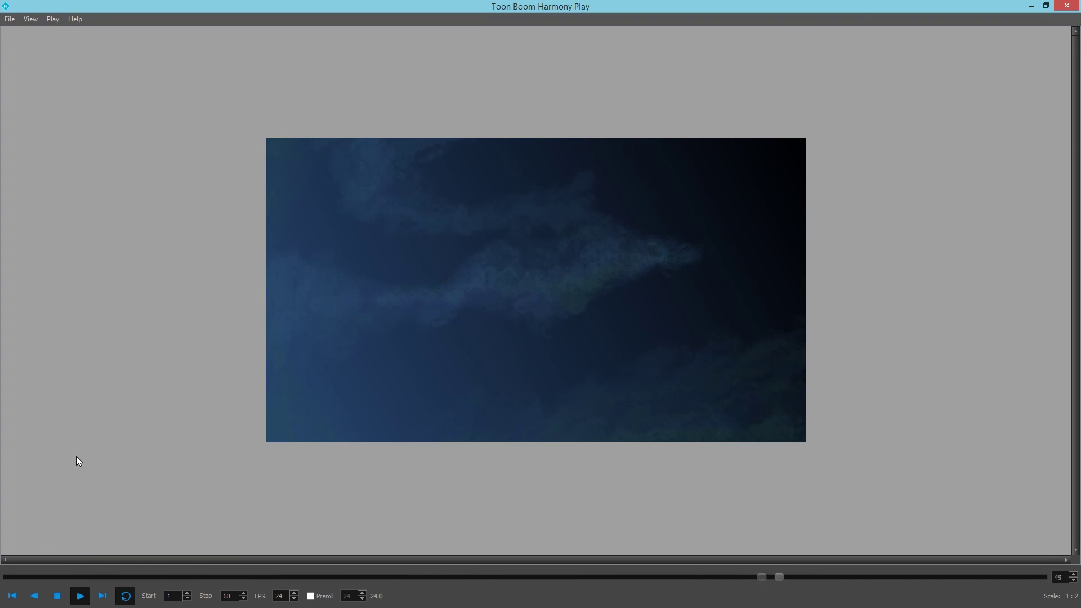